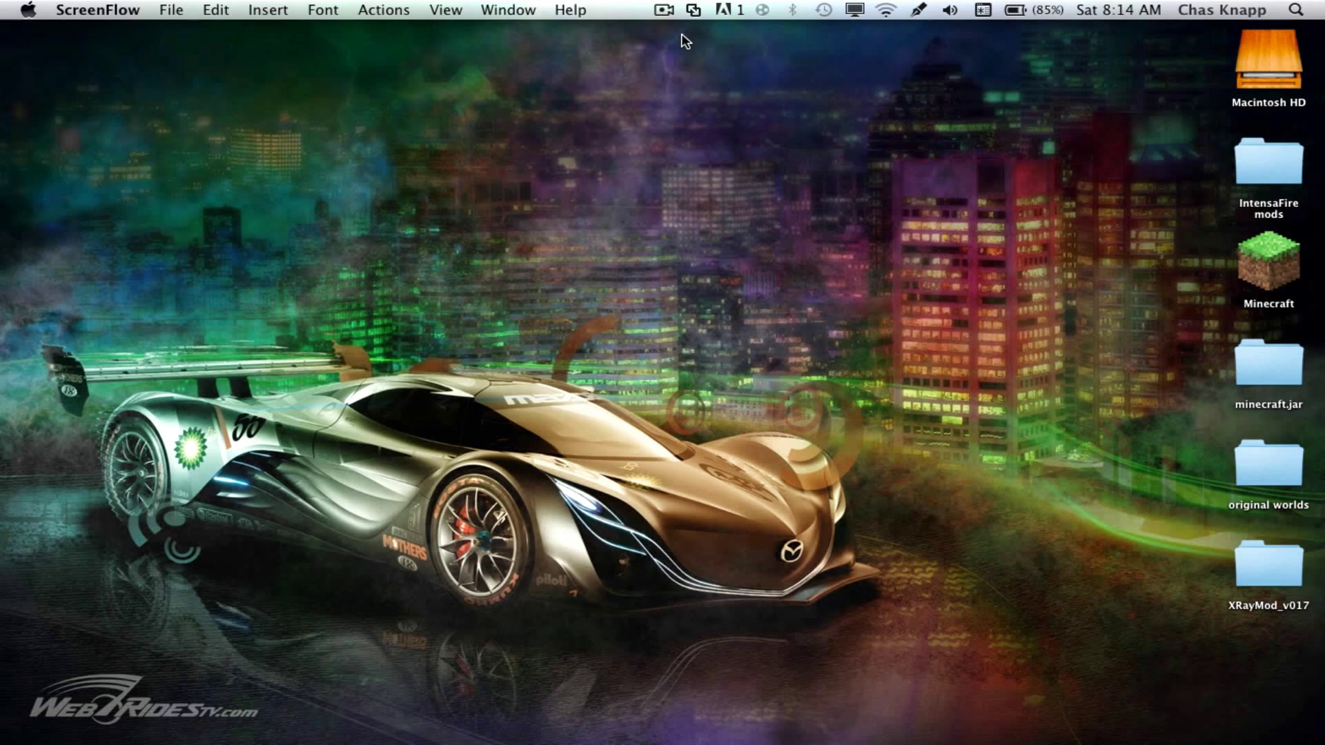
Switch to Safari to view the XRayMod_v017.zip download page, check the Dashboard note holding its link, and return to the desktop
{"action": "left_click", "coordinate": [1121, 584]}
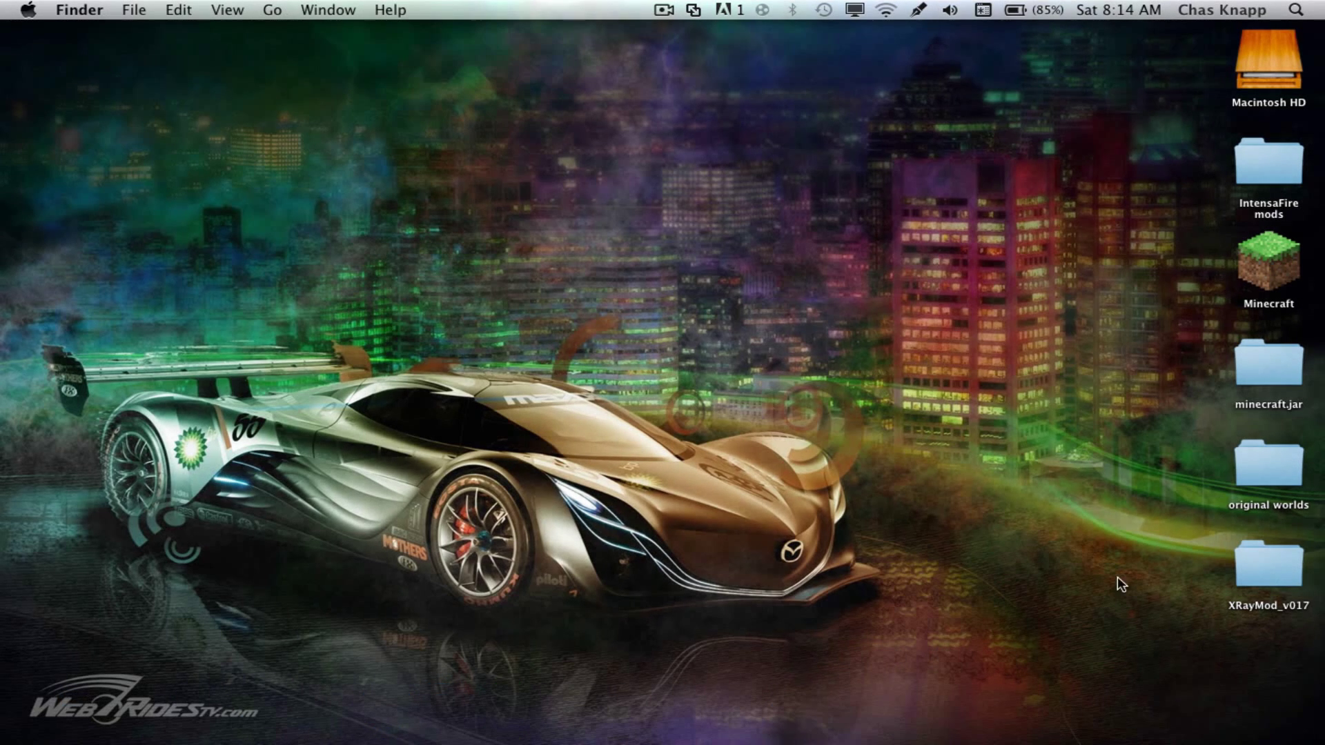
{"action": "mouse_move", "coordinate": [792, 742]}
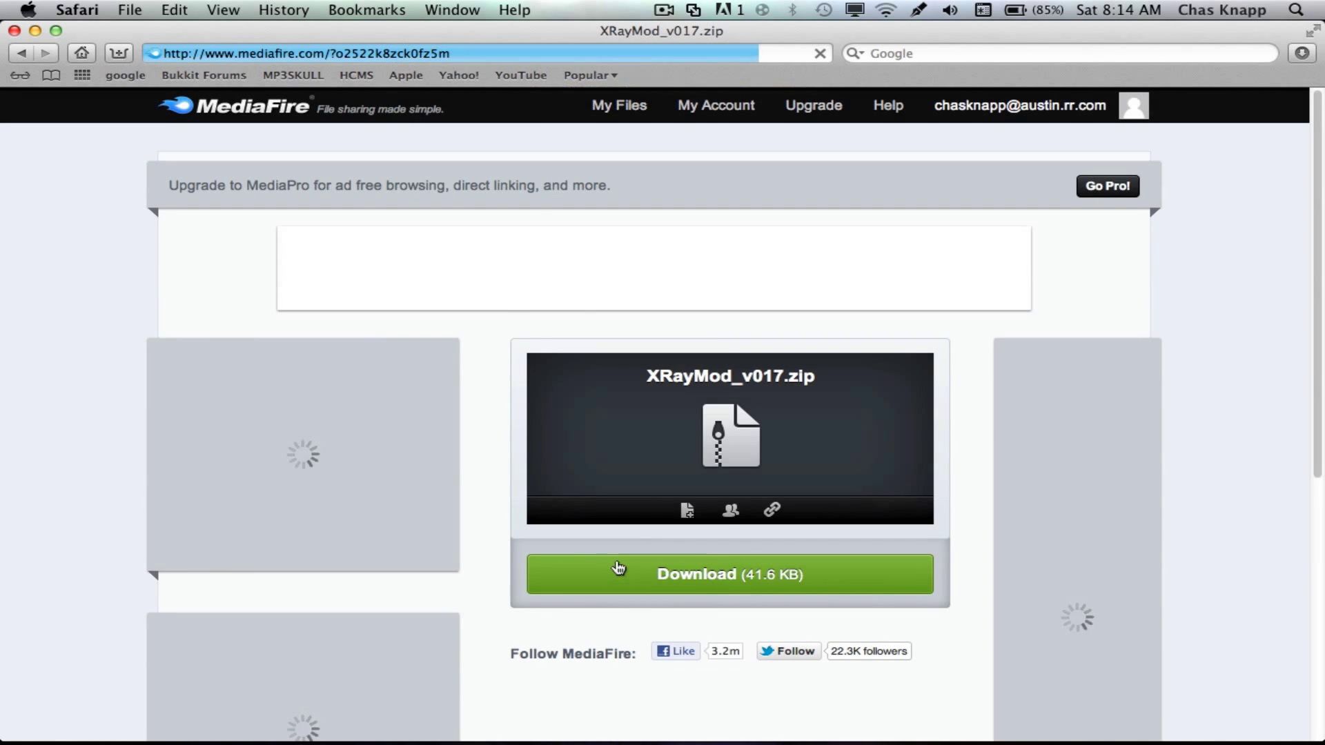
{"action": "key", "text": "ctrl+Left"}
{"action": "left_click", "coordinate": [375, 378]}
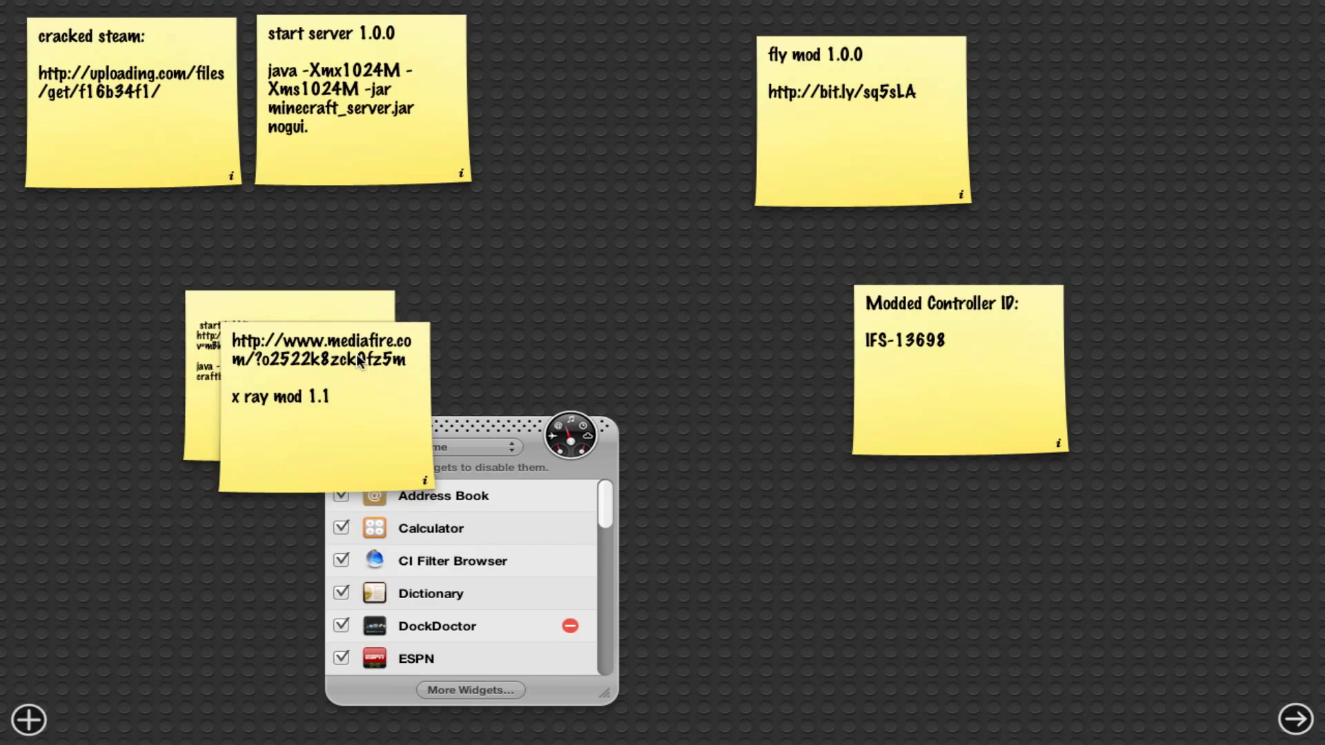
{"action": "key", "text": "F12"}
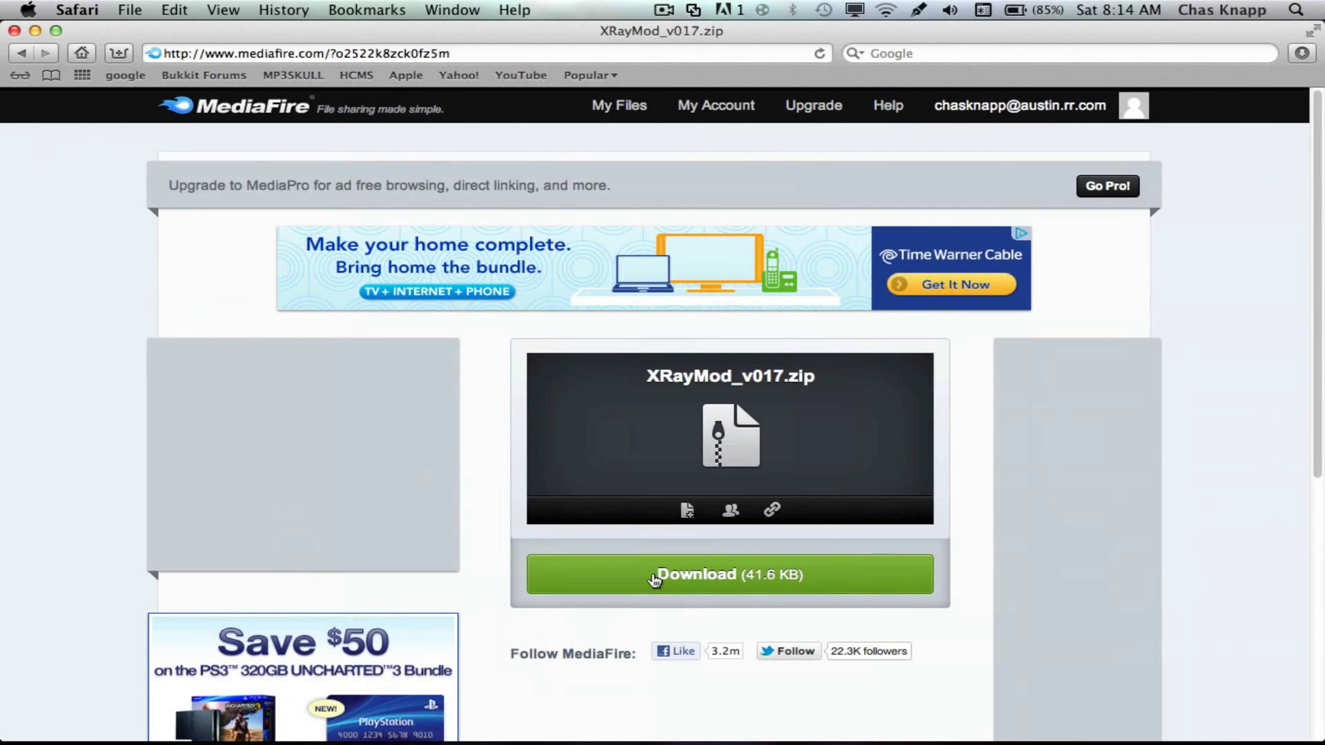
{"action": "key", "text": "super+h"}
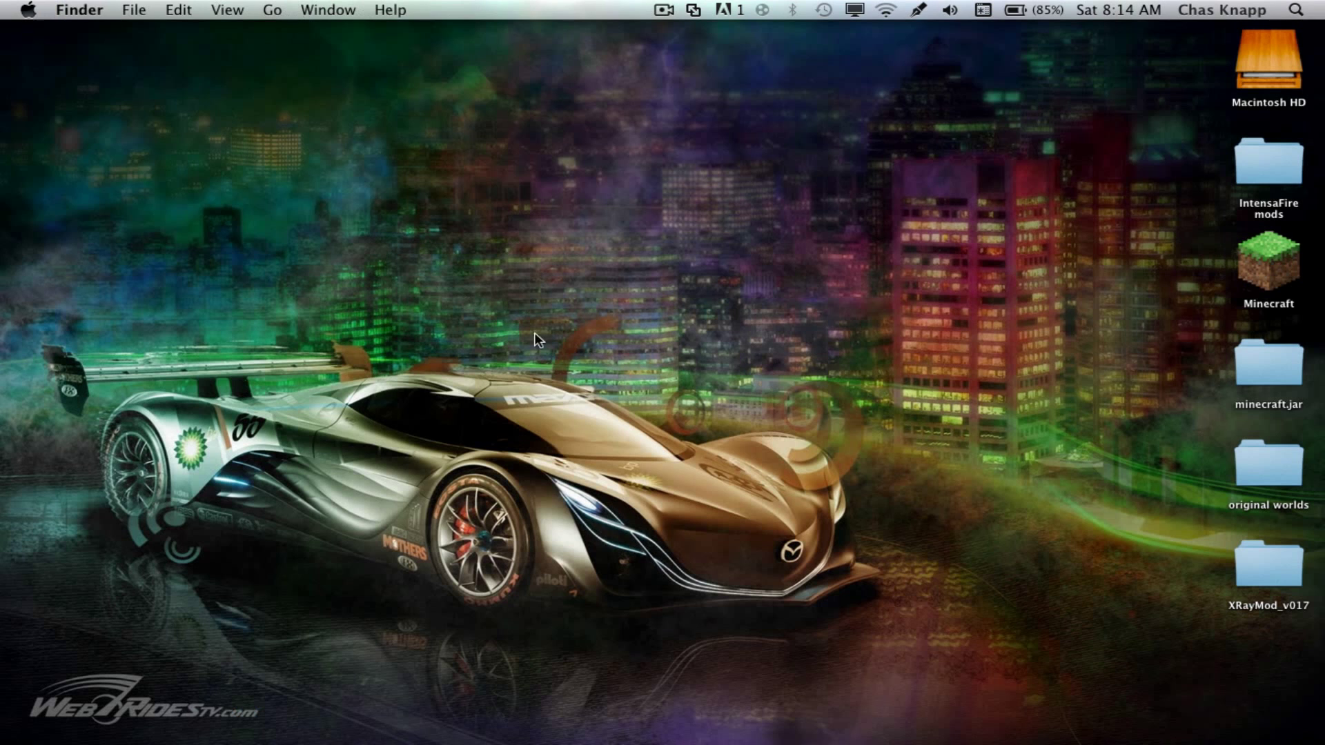
Open the XRayMod_v017 folder and a second Finder window on the home folder, arranged one above the other
{"action": "double_click", "coordinate": [1254, 568]}
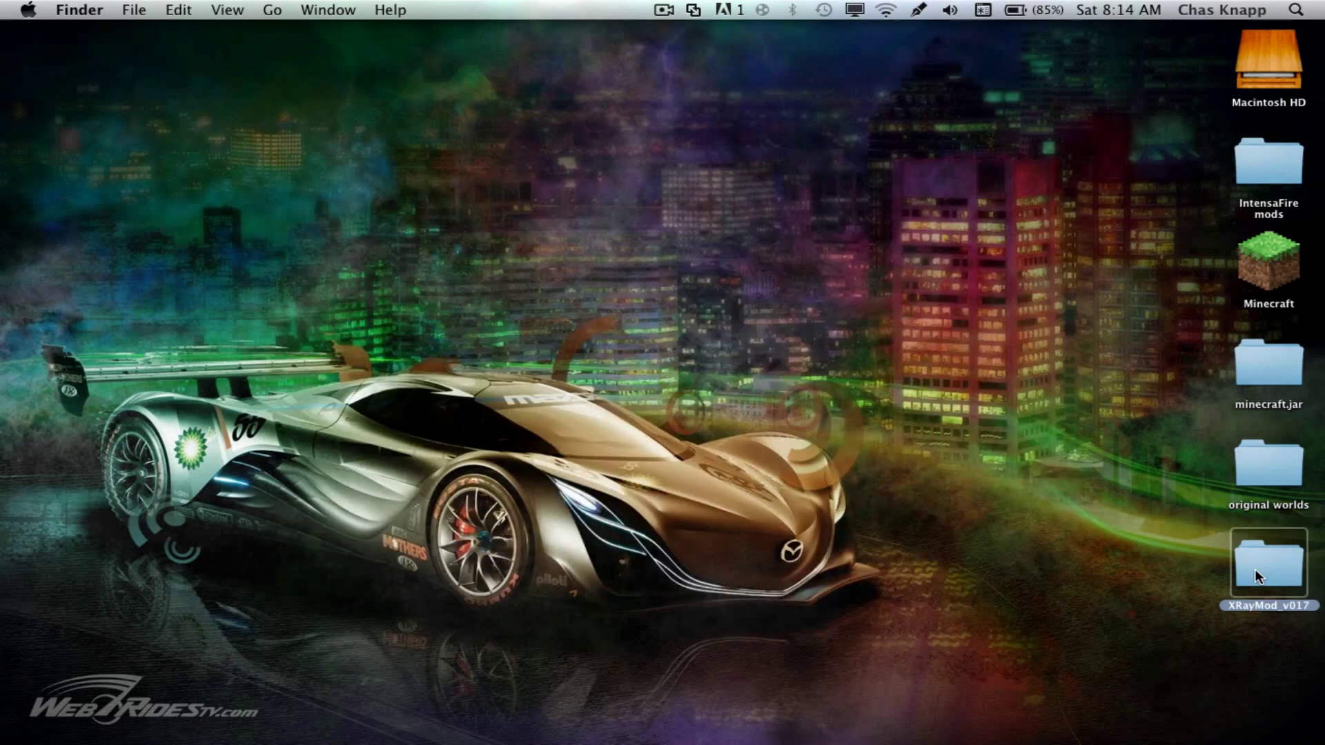
{"action": "mouse_move", "coordinate": [144, 704]}
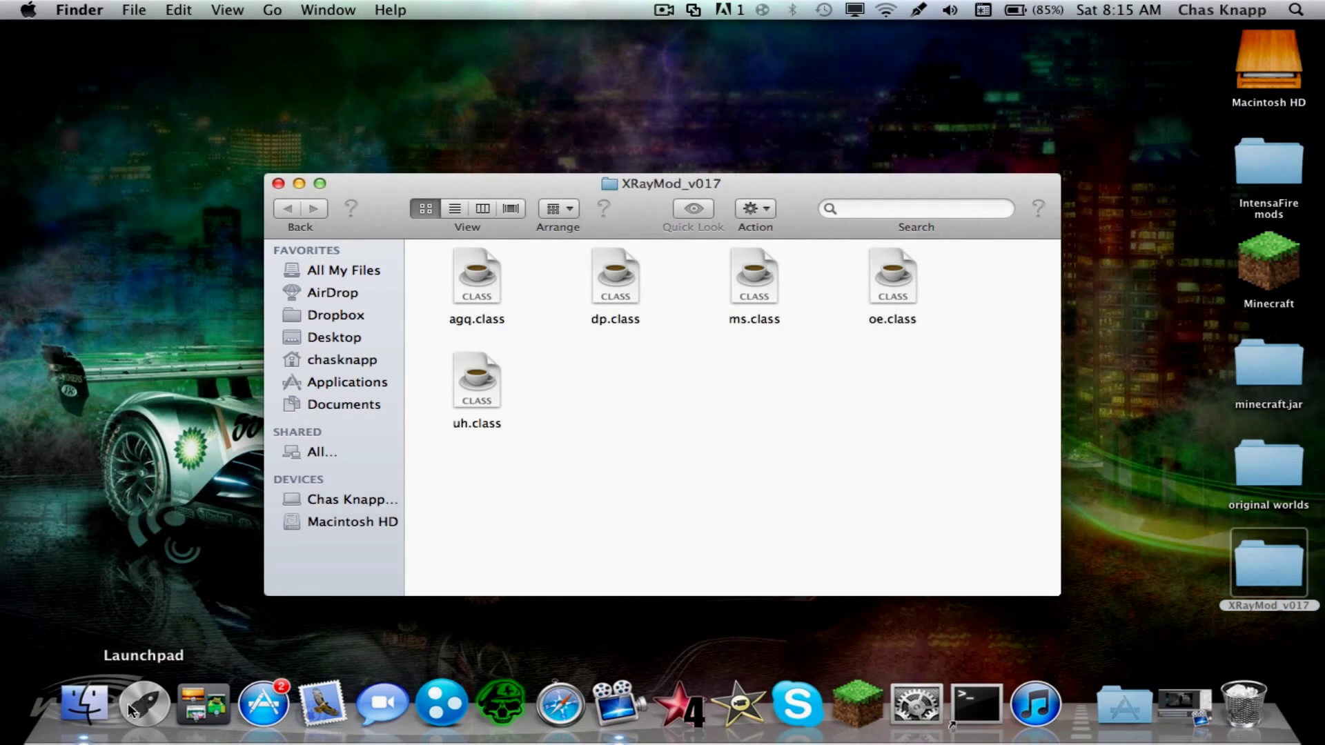
{"action": "right_click", "coordinate": [84, 704]}
{"action": "left_click", "coordinate": [103, 516]}
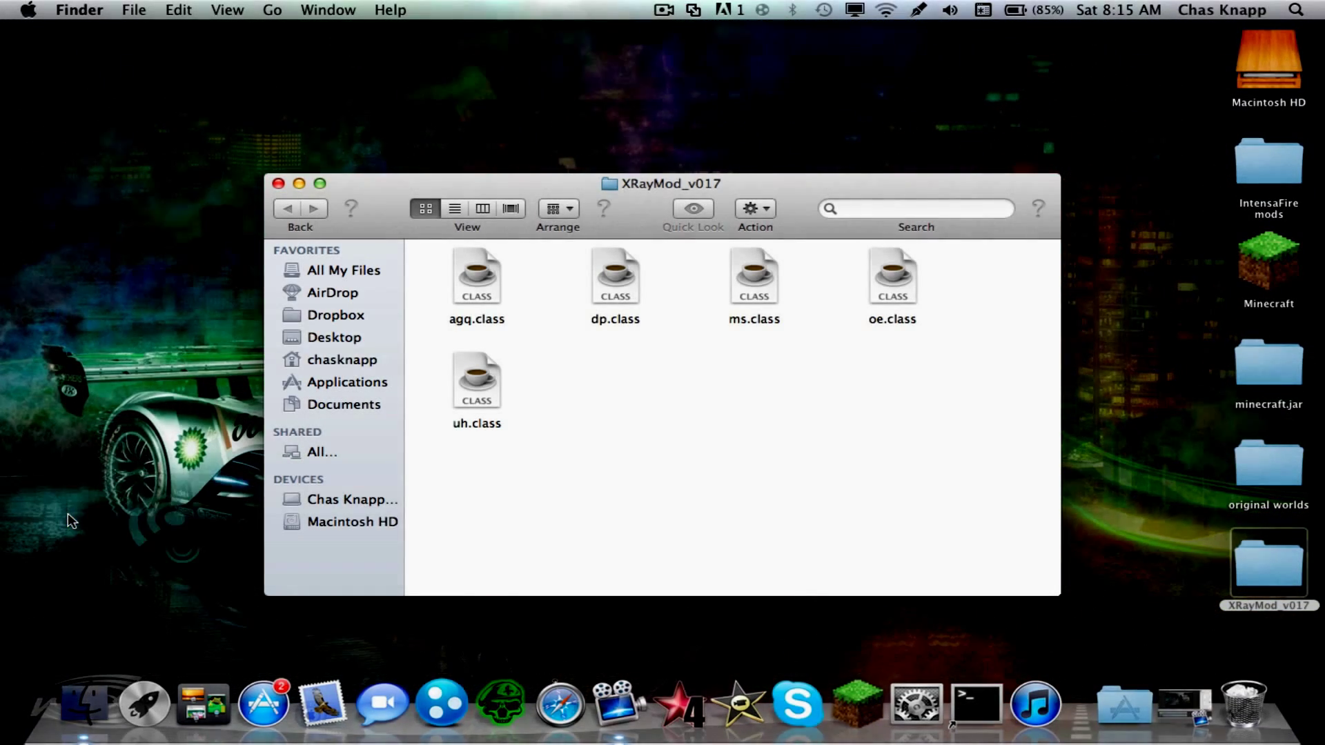
{"action": "left_click_drag", "start_coordinate": [455, 208], "coordinate": [495, 396]}
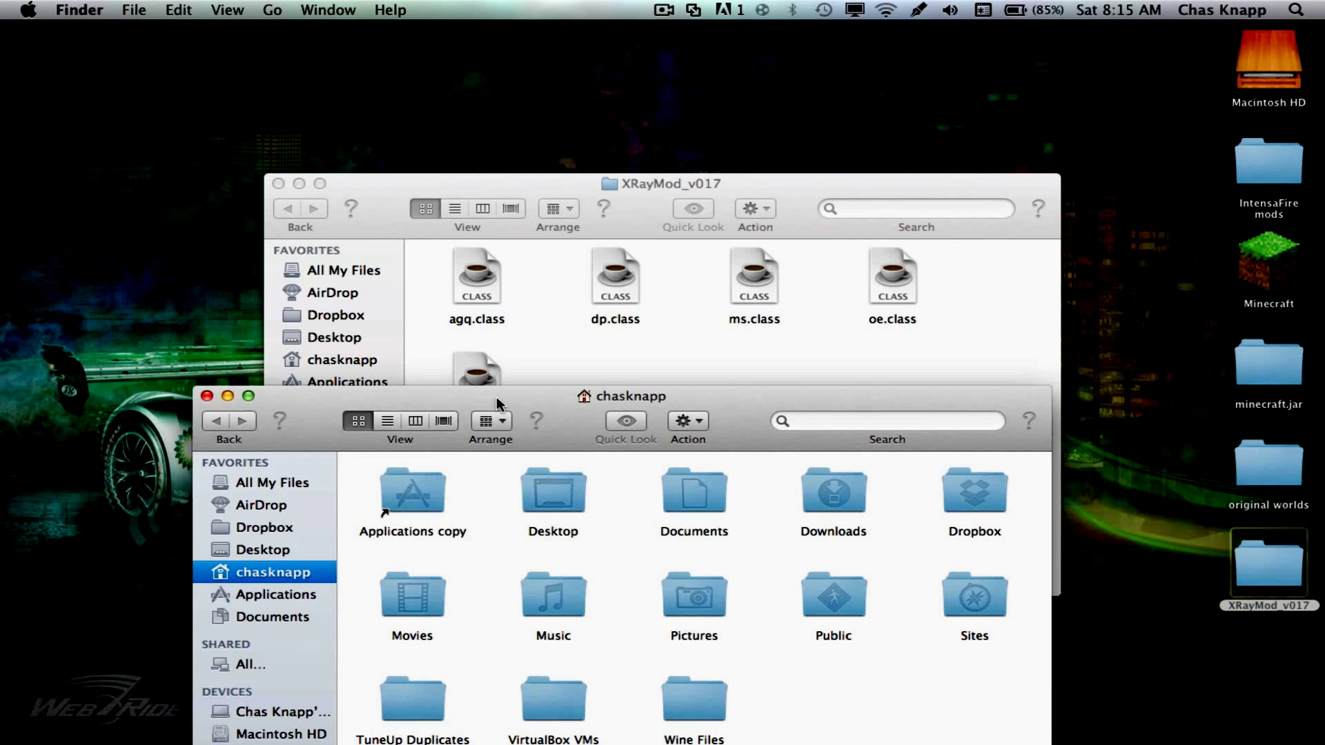
{"action": "left_click_drag", "start_coordinate": [442, 176], "coordinate": [460, 1]}
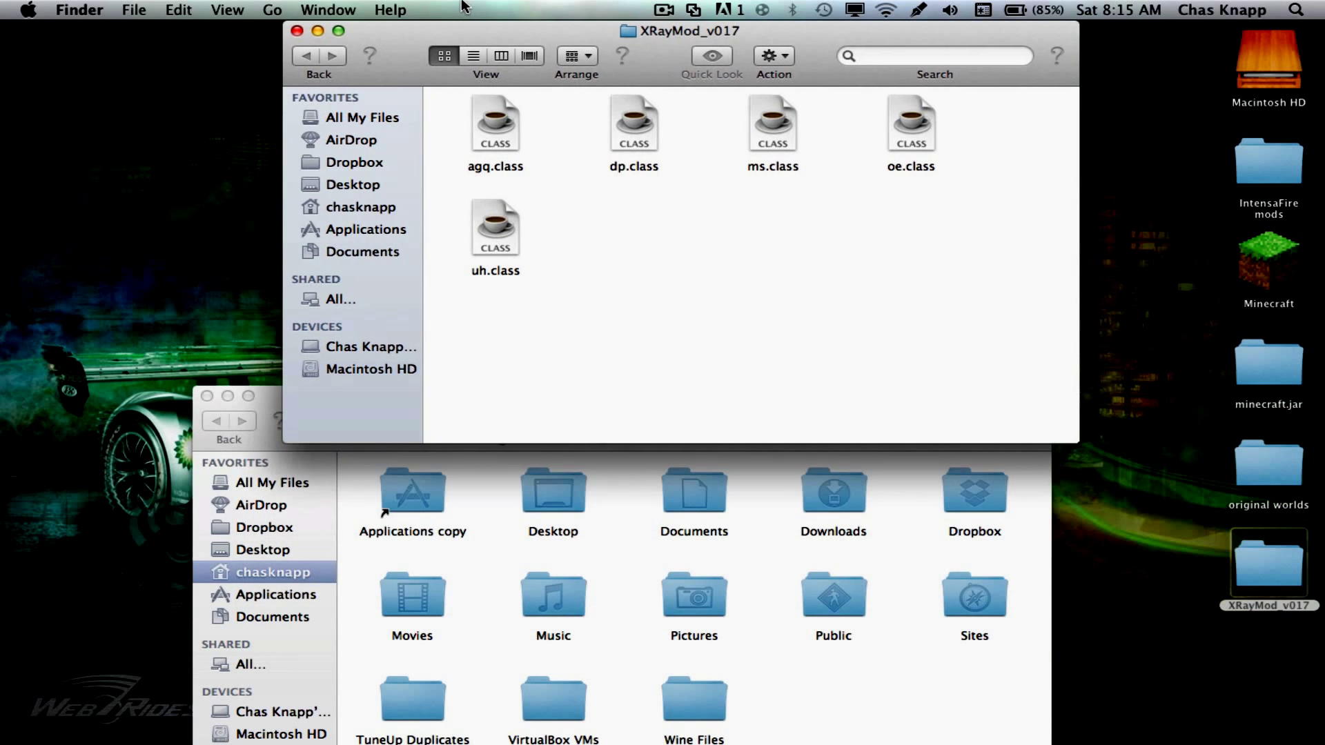
Go to the ~/Library folder in the home folder's window
{"action": "left_click", "coordinate": [344, 483]}
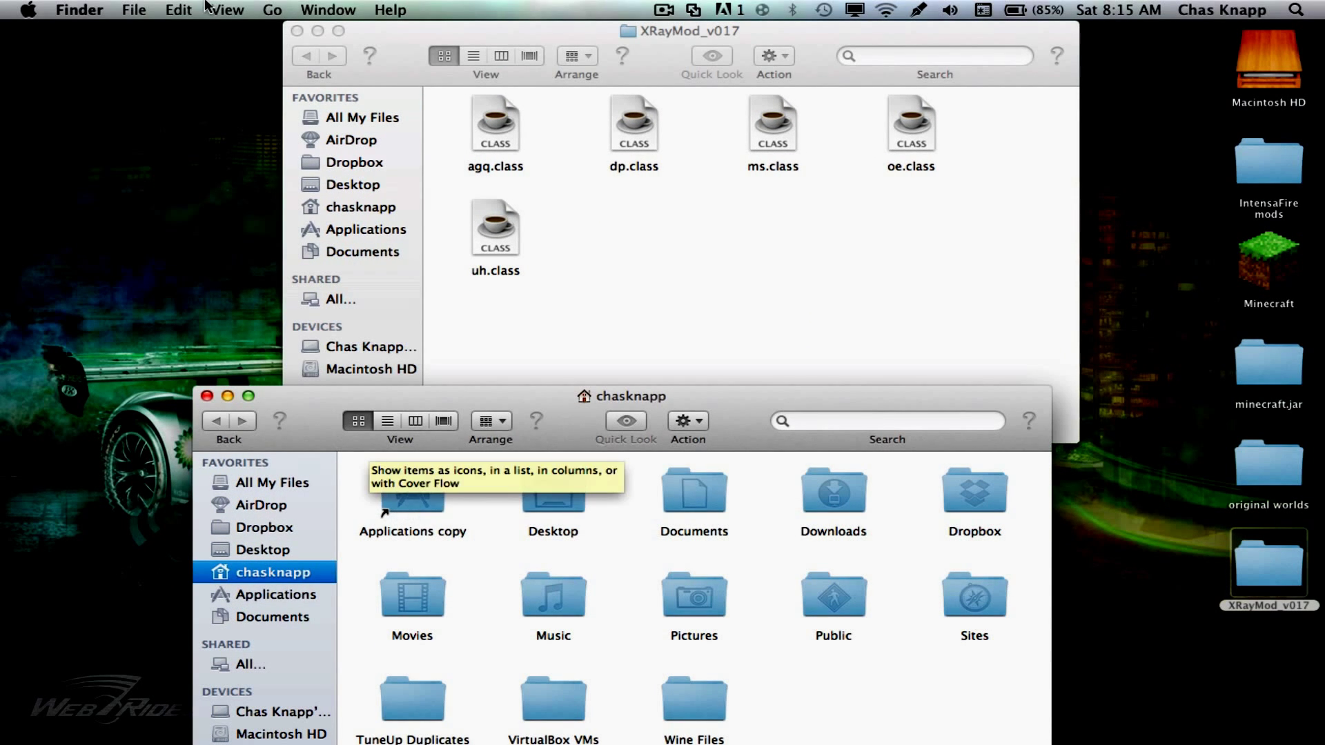
{"action": "left_click", "coordinate": [274, 9]}
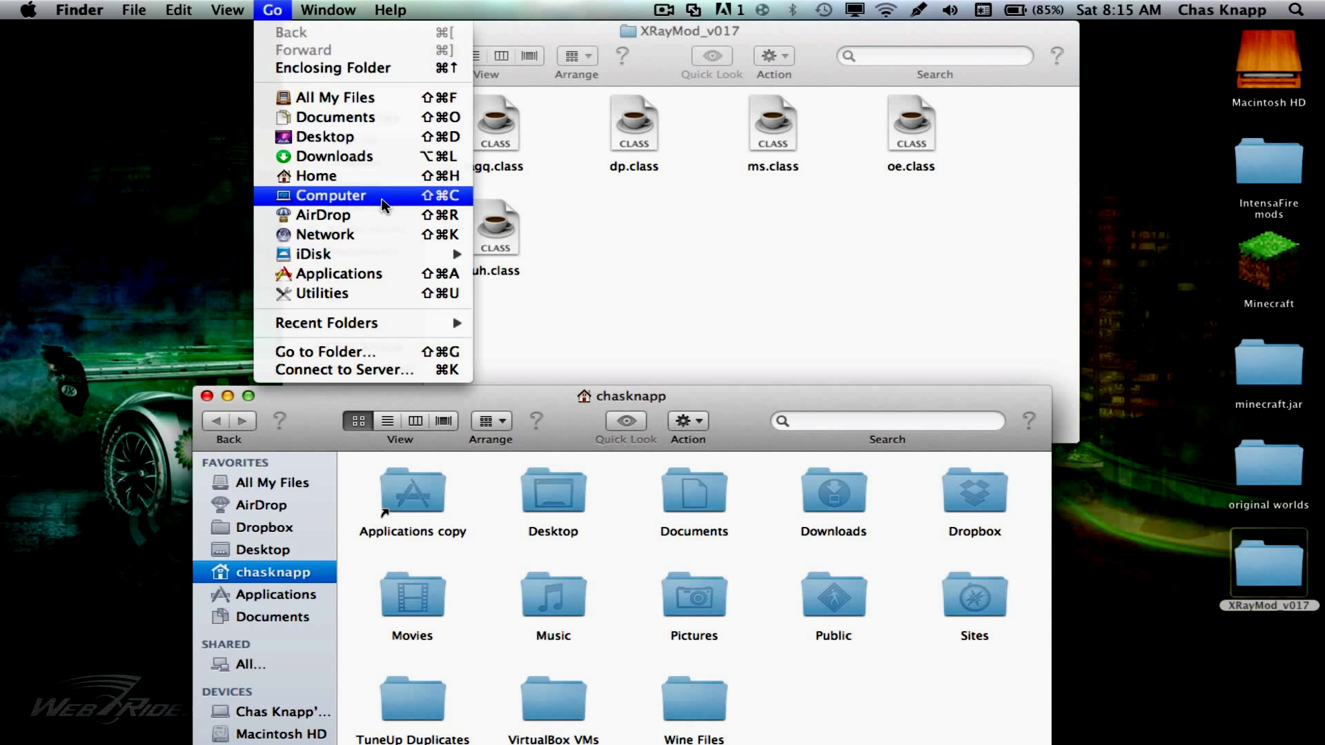
{"action": "left_click", "coordinate": [428, 352]}
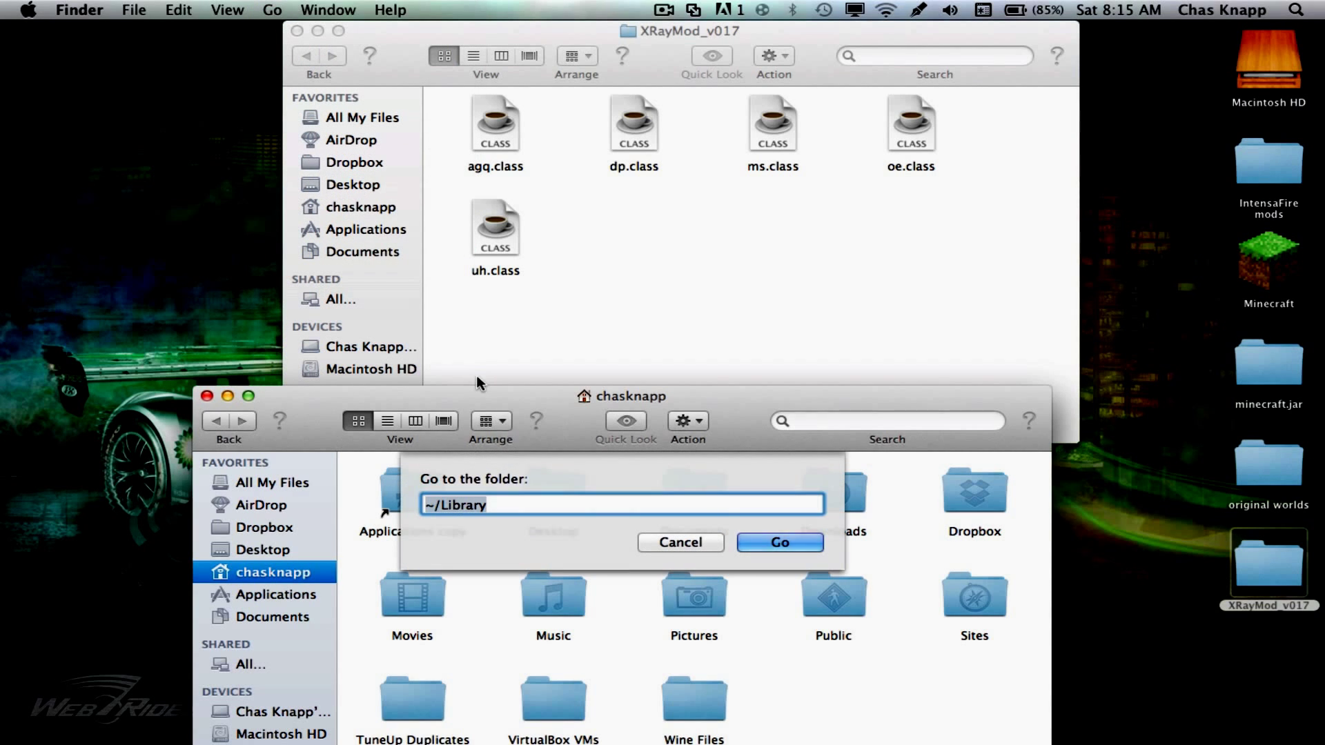
{"action": "key", "text": "BackSpace"}
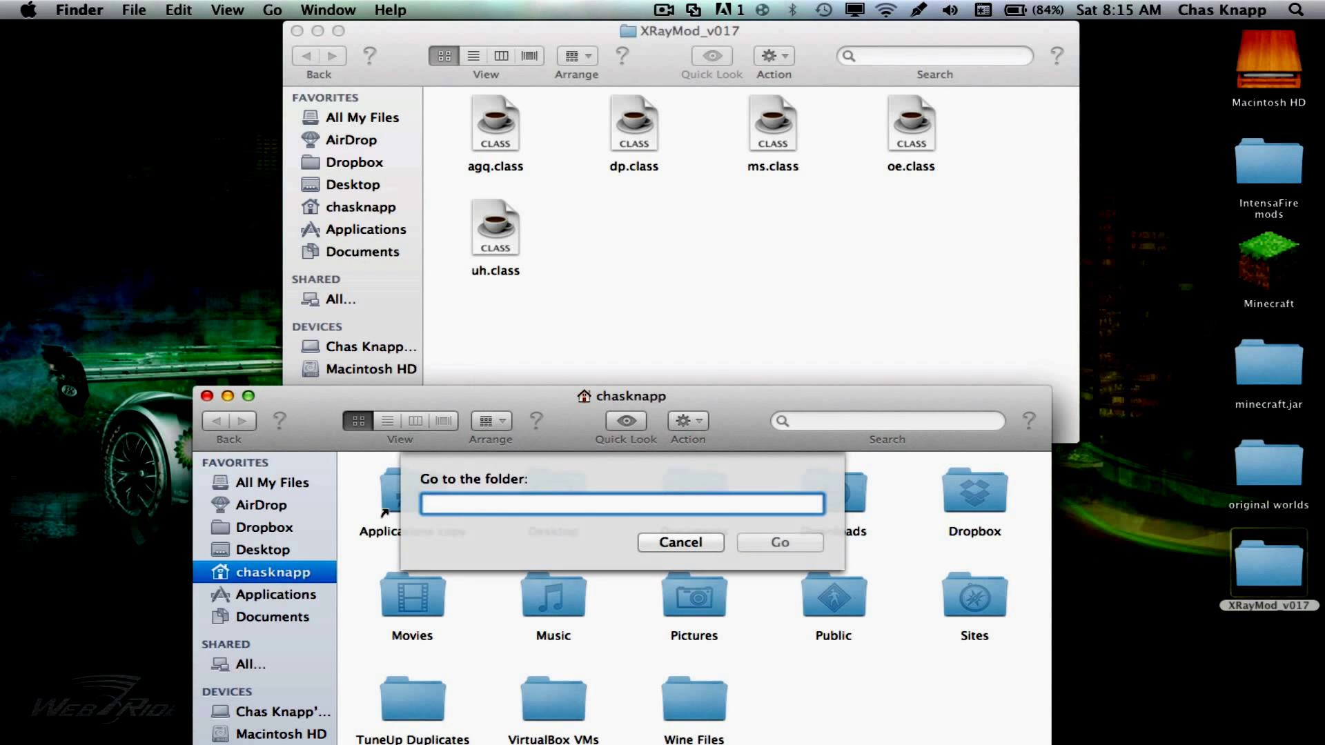
{"action": "type", "text": "~/L"}
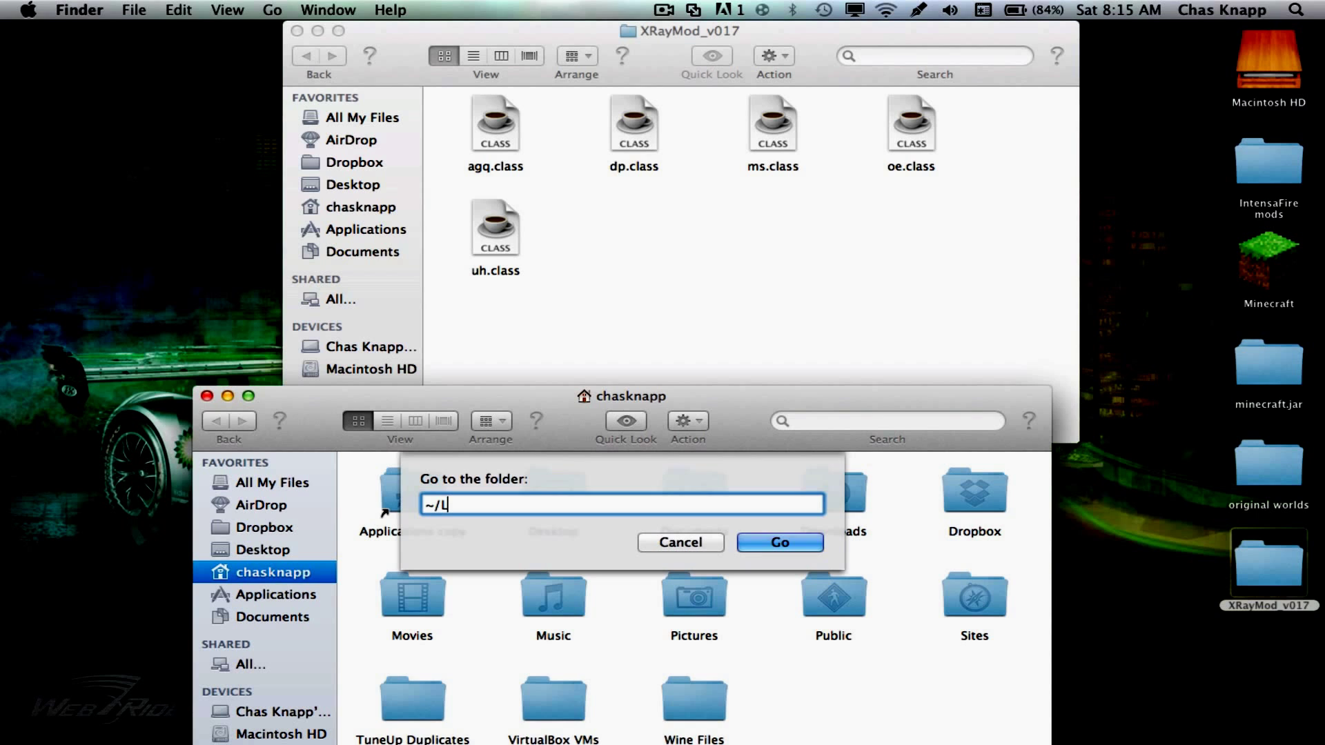
{"action": "type", "text": "ibe"}
{"action": "key", "text": "BackSpace"}
{"action": "type", "text": "rary"}
{"action": "key", "text": "Return"}
Move the Library window fully into view and open Application Support, minecraft, and its bin folder
{"action": "left_click", "coordinate": [437, 487]}
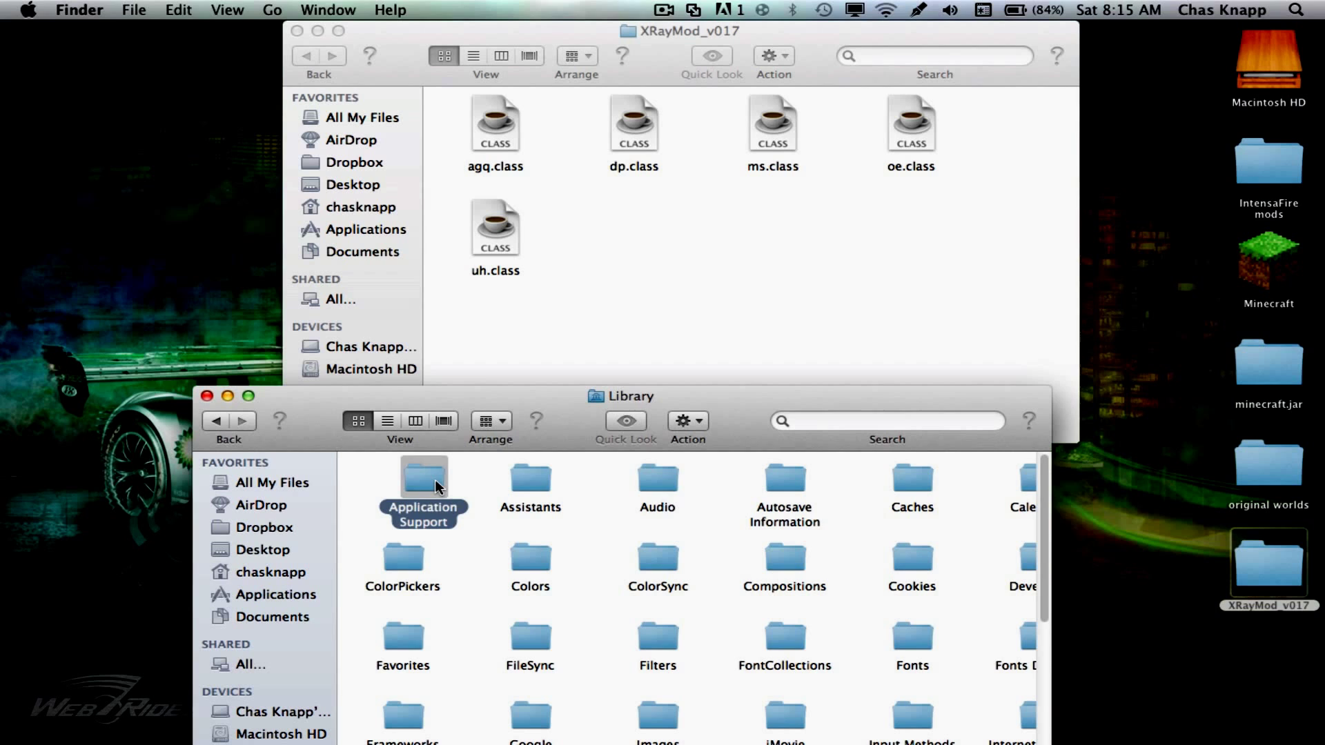
{"action": "left_click_drag", "start_coordinate": [486, 392], "coordinate": [421, 304]}
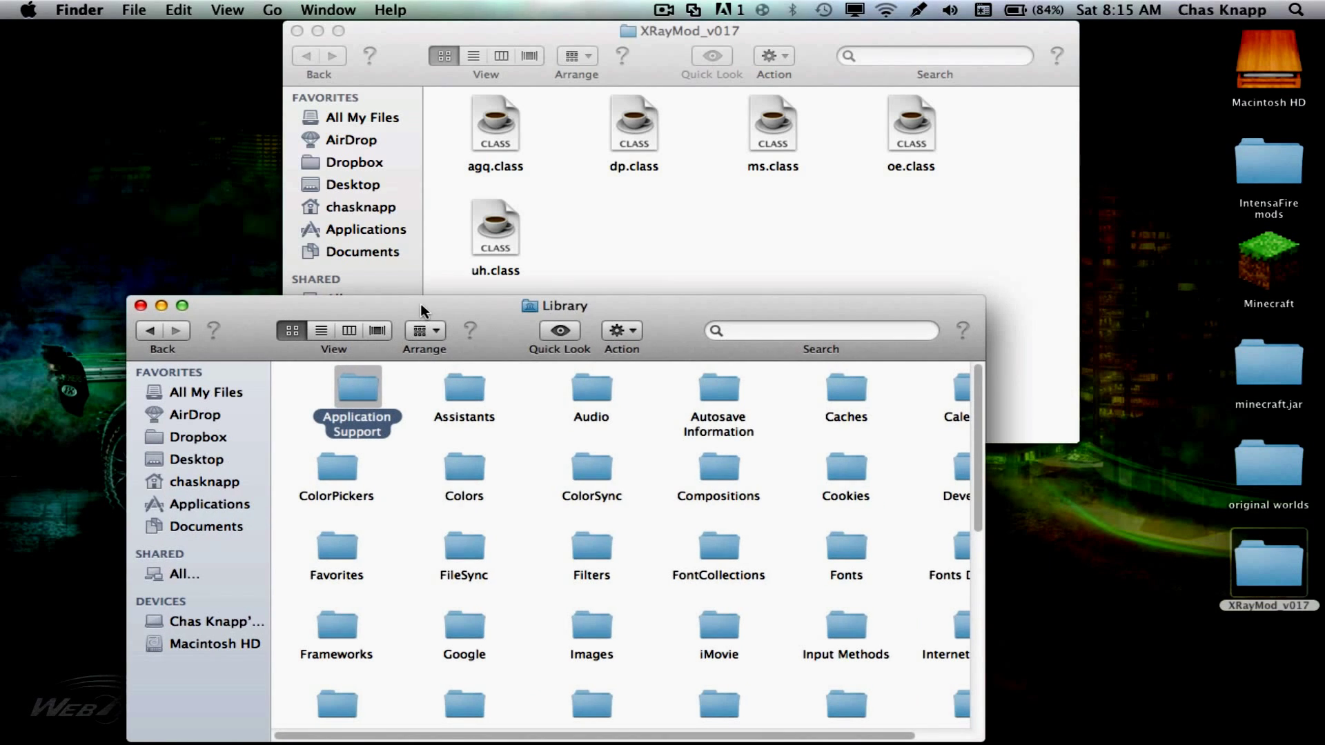
{"action": "double_click", "coordinate": [351, 392]}
{"action": "double_click", "coordinate": [736, 503]}
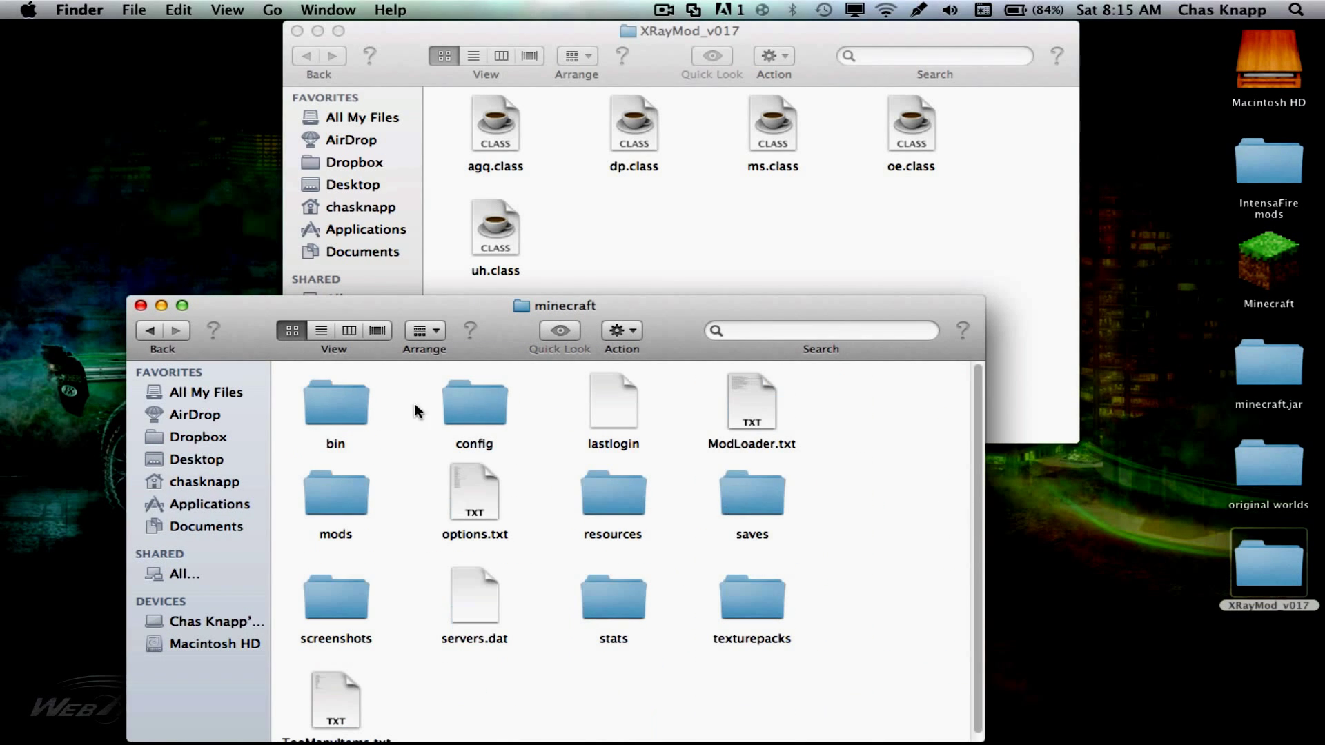
{"action": "left_click", "coordinate": [347, 407]}
{"action": "double_click", "coordinate": [349, 408]}
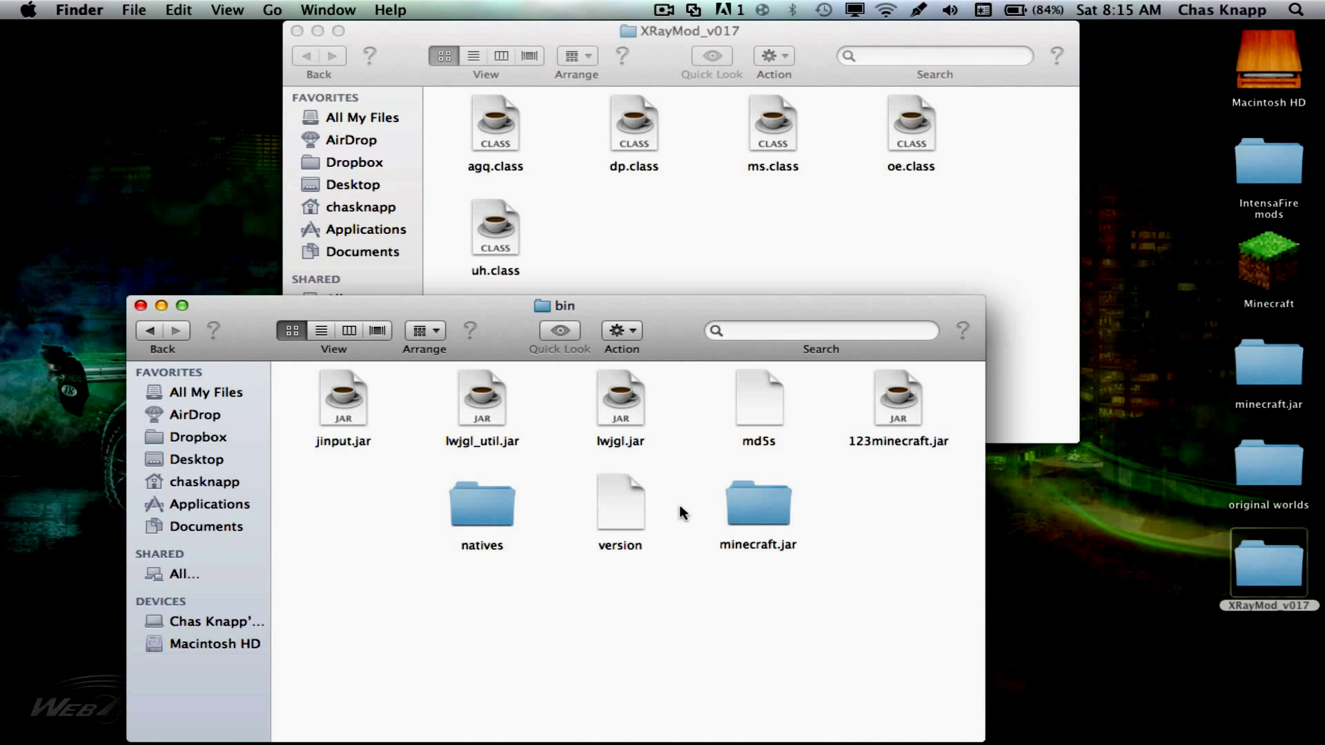
Remove the 123 prefix from the name of 123minecraft.jar and enter it again
{"action": "left_click", "coordinate": [883, 440]}
{"action": "left_click", "coordinate": [863, 440]}
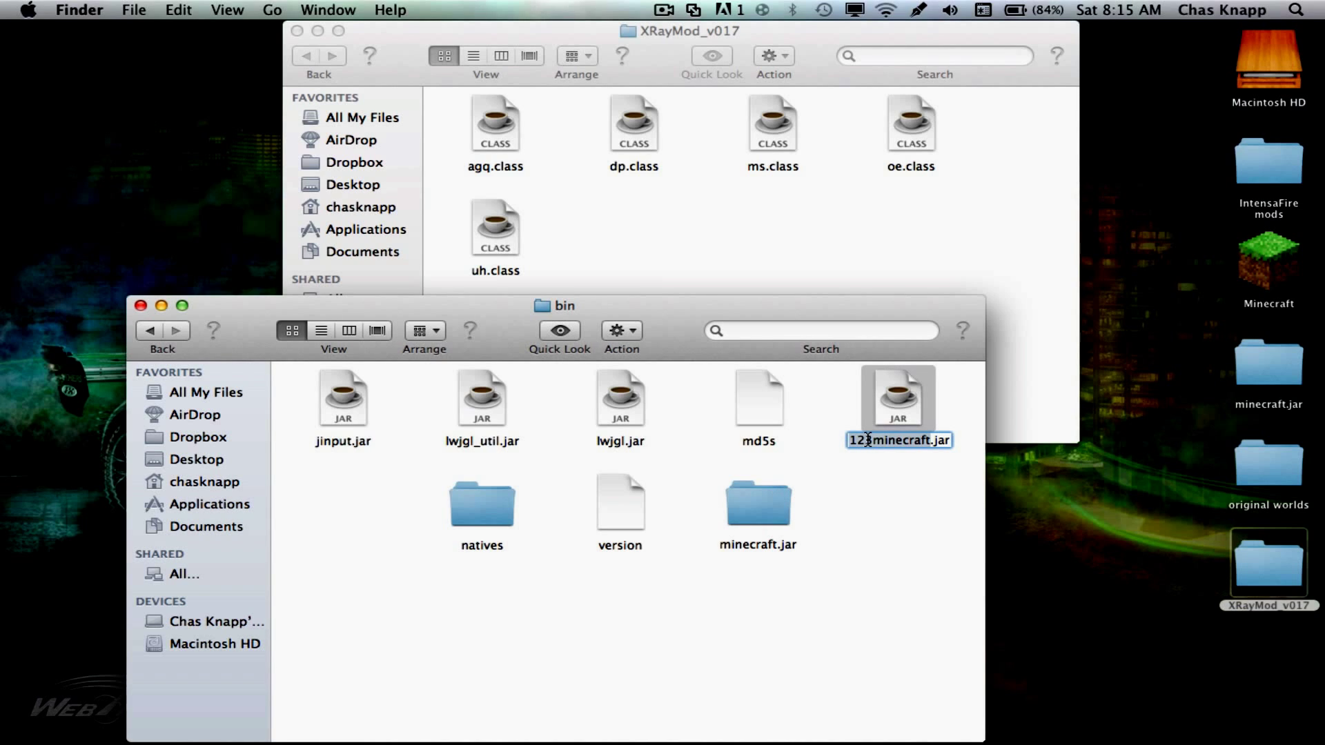
{"action": "left_click", "coordinate": [867, 439]}
{"action": "key", "text": "BackSpace"}
{"action": "key", "text": "BackSpace"}
{"action": "key", "text": "BackSpace"}
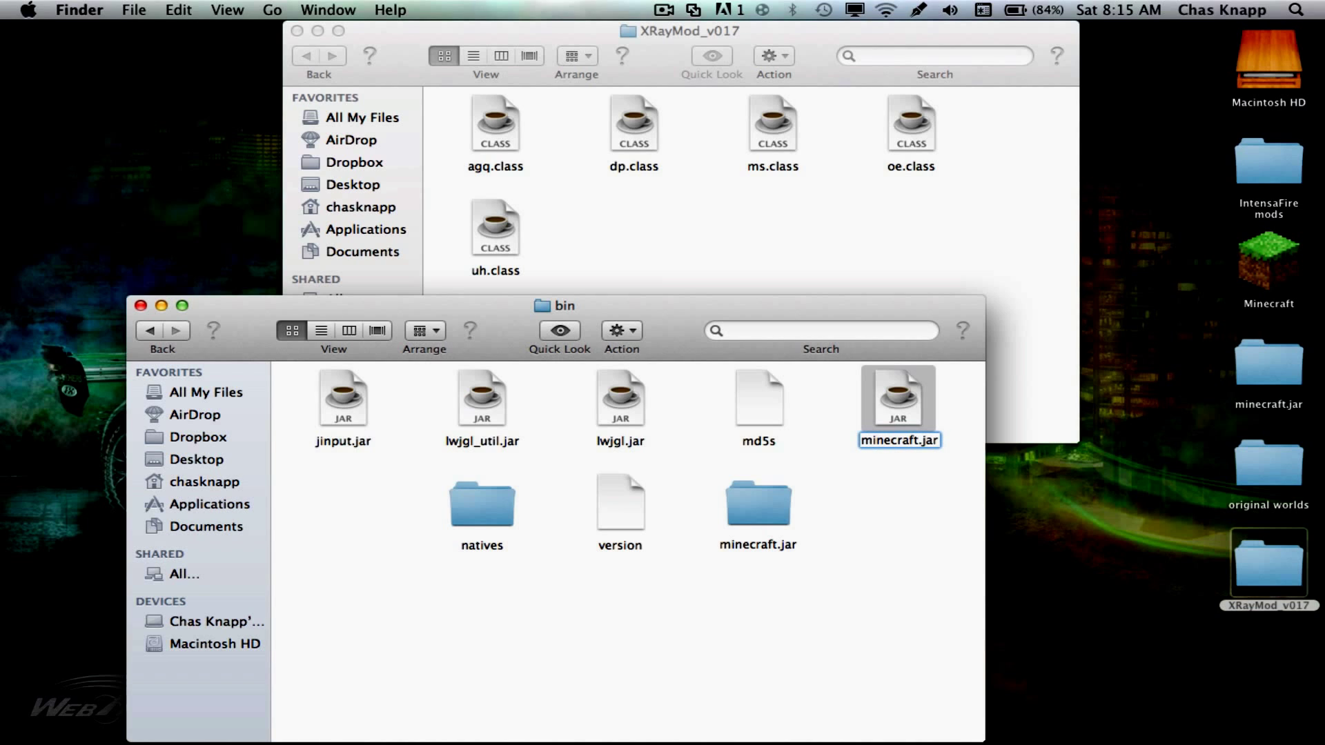
{"action": "type", "text": "123"}
{"action": "key", "text": "Return"}
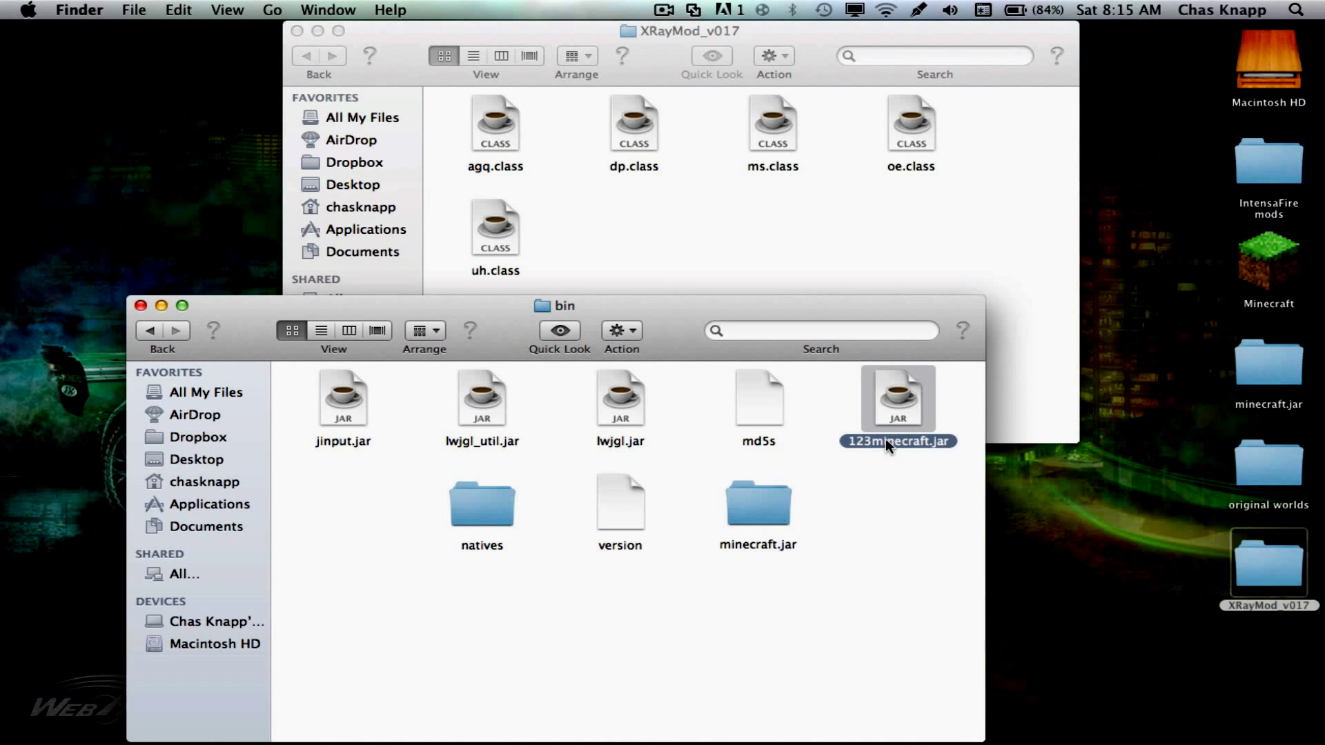
Look at the applications offered for opening 123minecraft.jar, including The Unarchiver, and point out the extracted minecraft.jar folder
{"action": "right_click", "coordinate": [898, 432]}
{"action": "mouse_move", "coordinate": [956, 393]}
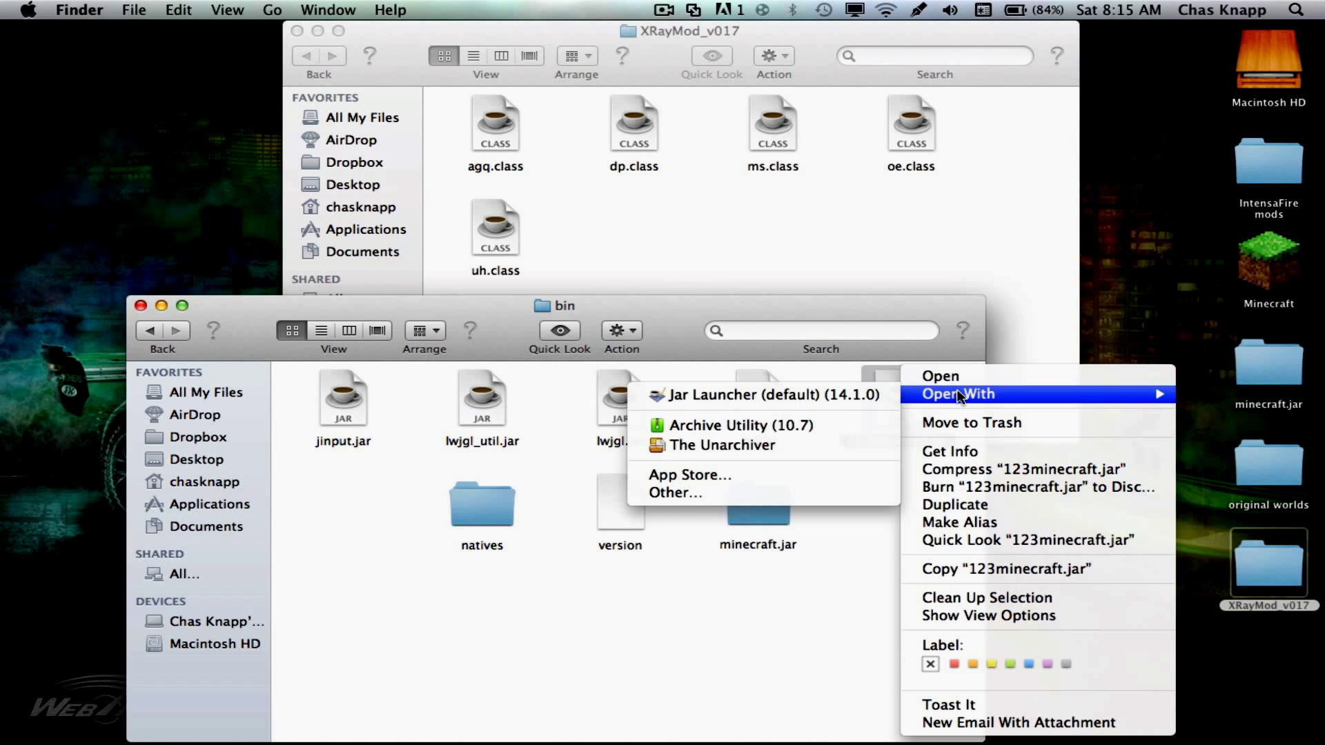
{"action": "left_click", "coordinate": [759, 446]}
{"action": "mouse_move", "coordinate": [773, 511]}
{"action": "left_mouse_down"}
{"action": "mouse_move", "coordinate": [1166, 530]}
{"action": "mouse_move", "coordinate": [795, 539]}
{"action": "mouse_move", "coordinate": [781, 504]}
{"action": "left_mouse_up"}
{"action": "left_click", "coordinate": [847, 524]}
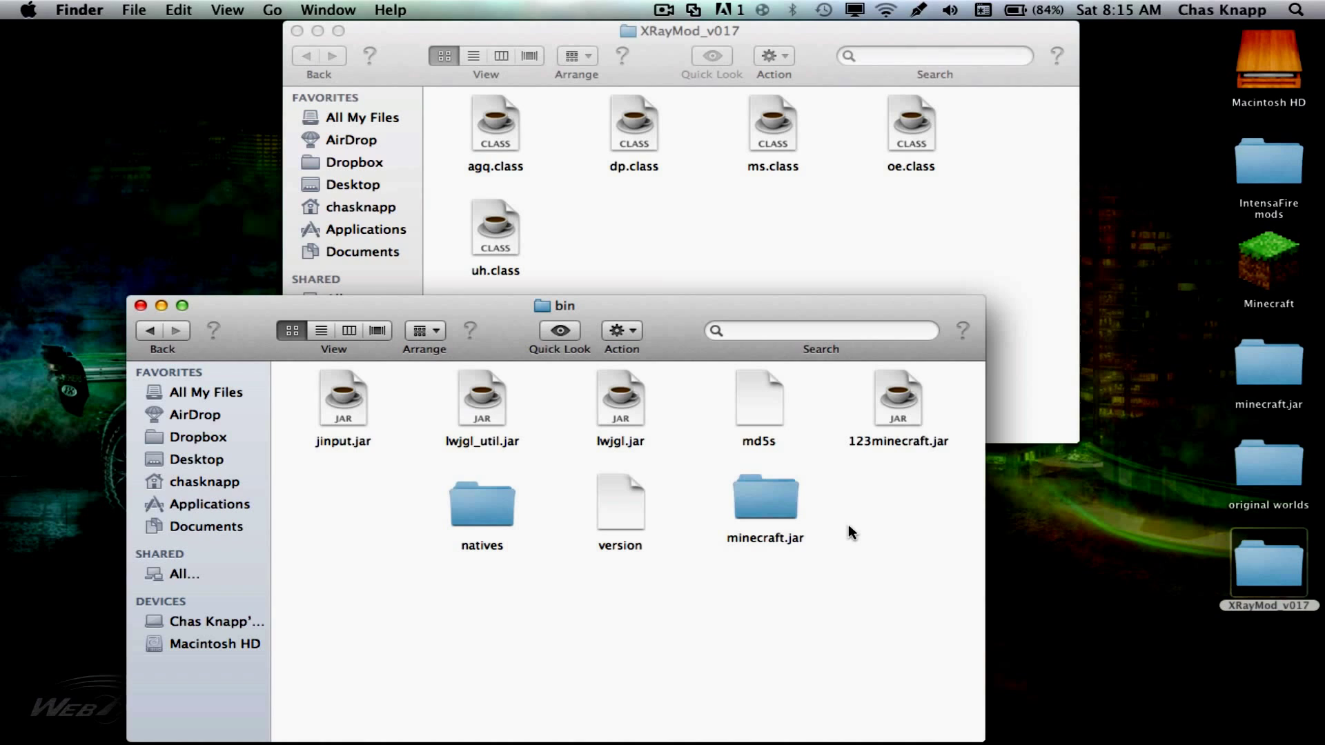
{"action": "left_click", "coordinate": [869, 440]}
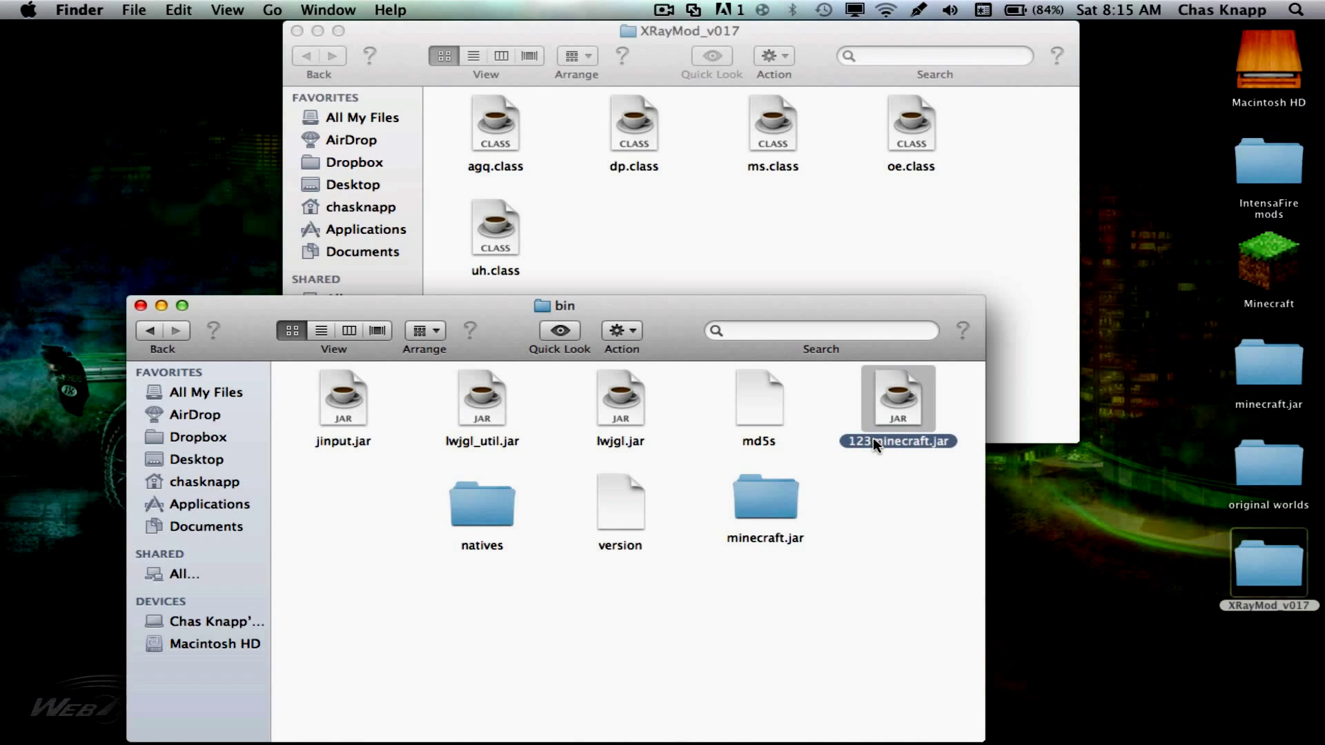
{"action": "left_click", "coordinate": [870, 439]}
{"action": "left_click", "coordinate": [872, 440]}
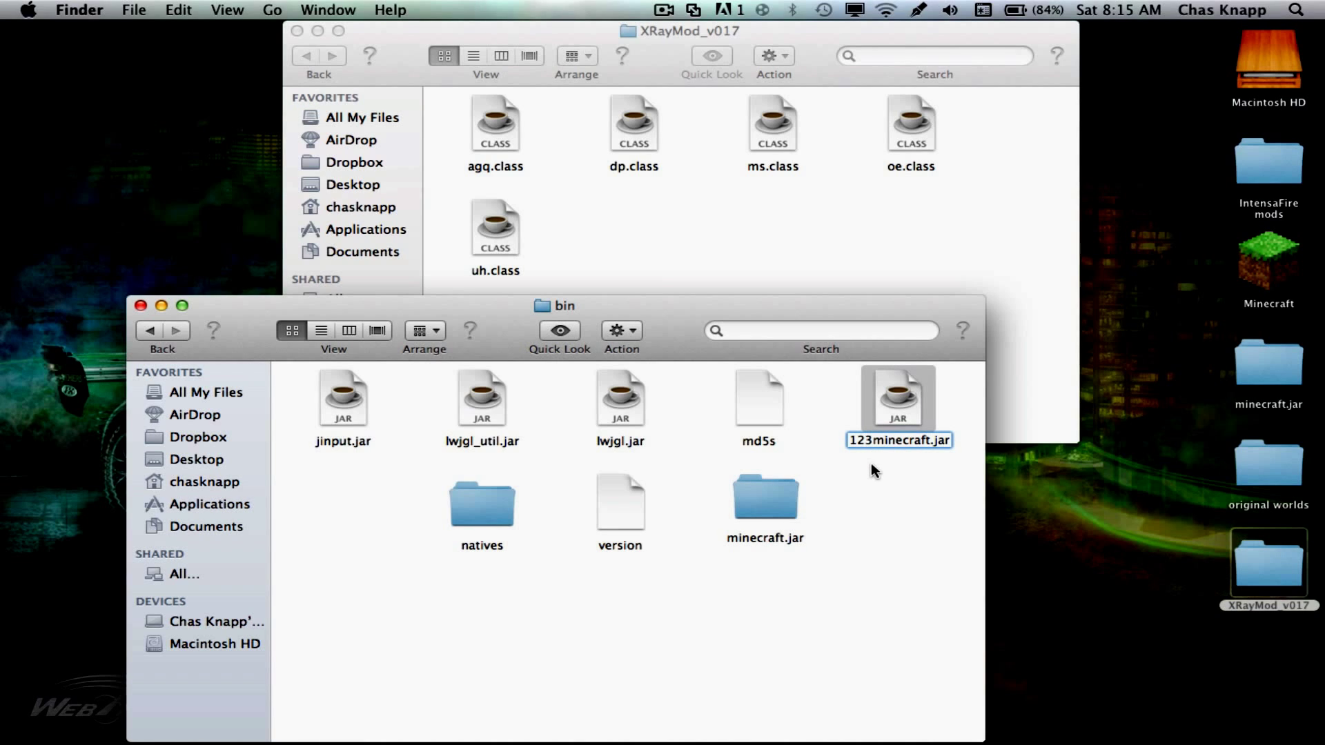
{"action": "key", "text": "Return"}
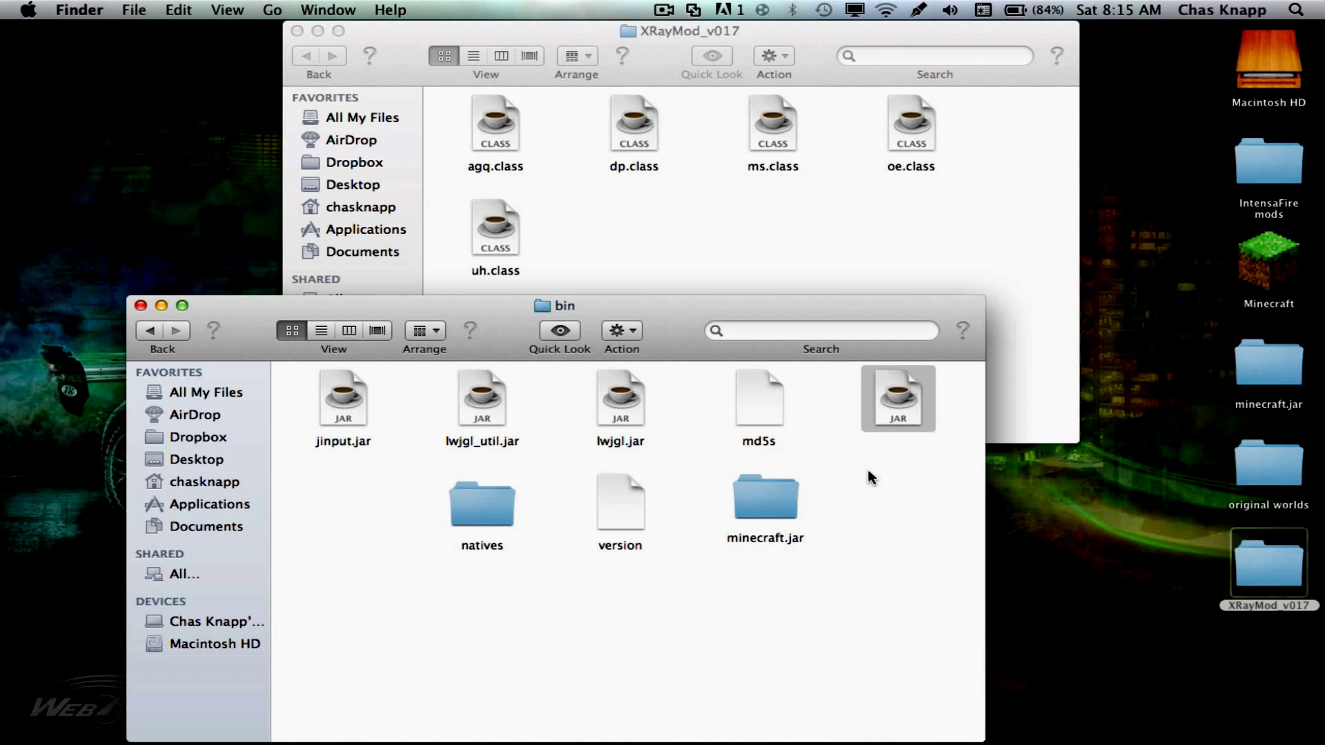
{"action": "left_click", "coordinate": [774, 532]}
{"action": "left_click", "coordinate": [764, 537]}
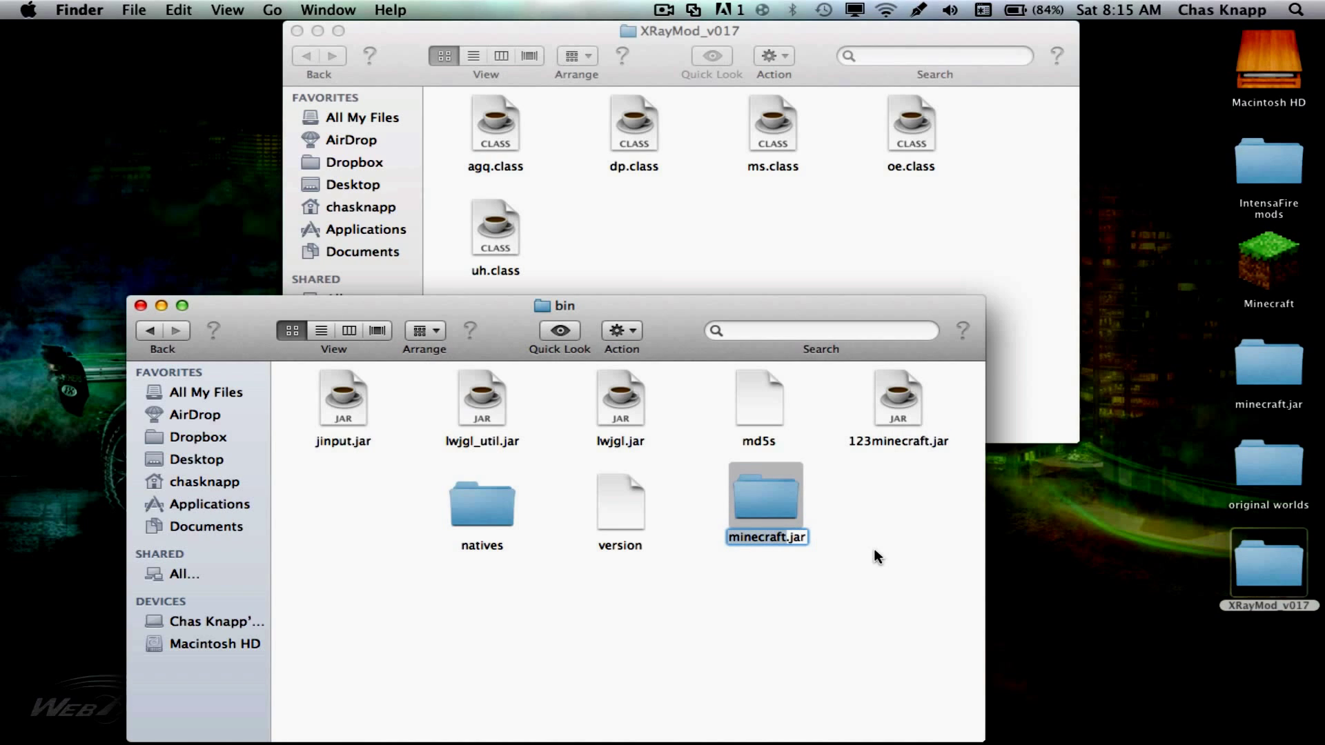
{"action": "key", "text": "Return"}
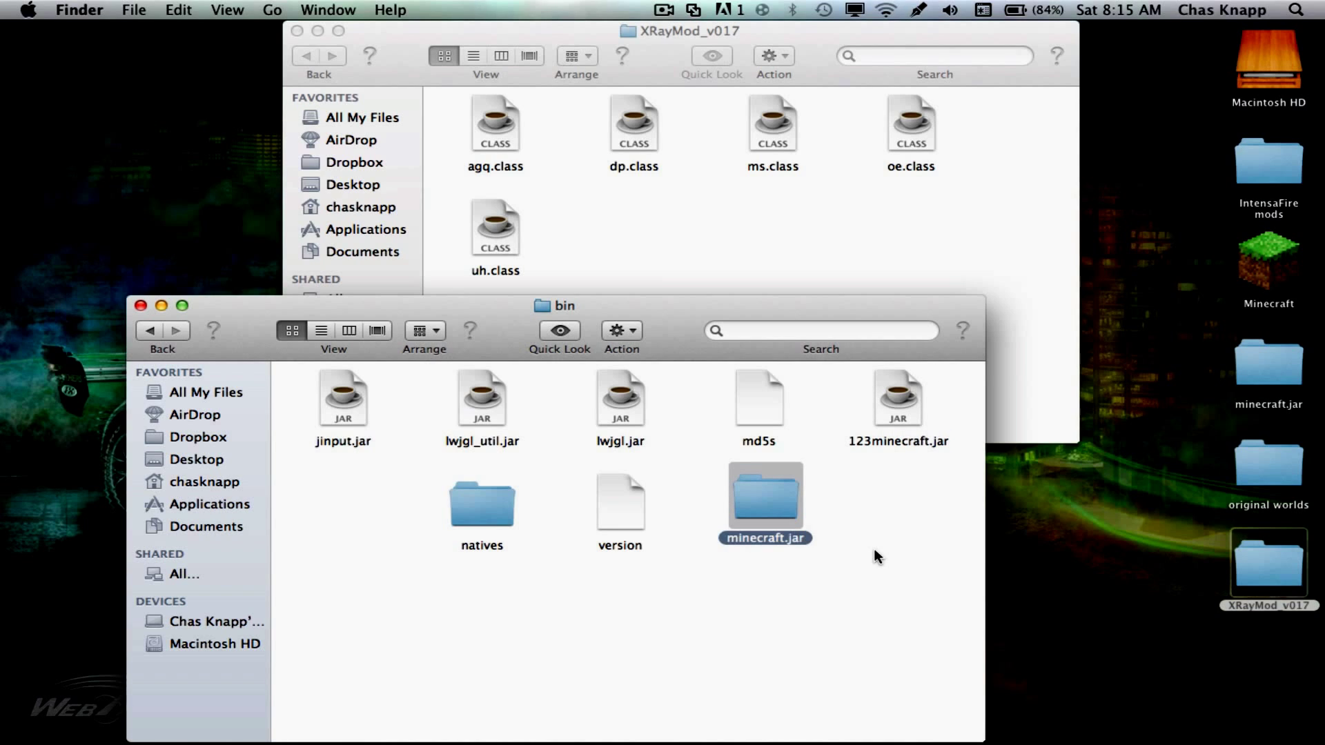
{"action": "left_click", "coordinate": [910, 413]}
{"action": "left_click", "coordinate": [810, 477]}
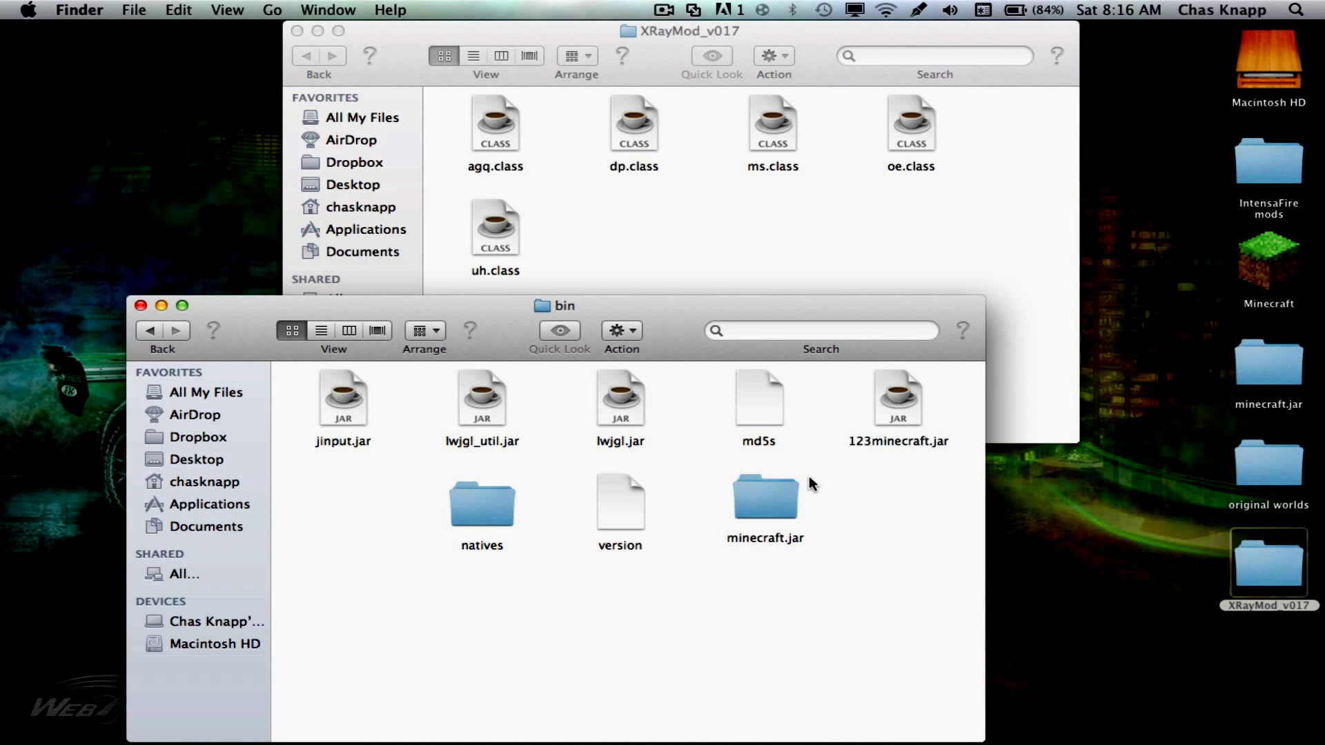
{"action": "left_click", "coordinate": [877, 423]}
{"action": "left_click", "coordinate": [758, 515]}
{"action": "left_click", "coordinate": [868, 508]}
Move all the class files from XRayMod_v017 into the minecraft.jar folder in bin, replacing every existing item of the same name
{"action": "left_click", "coordinate": [990, 200]}
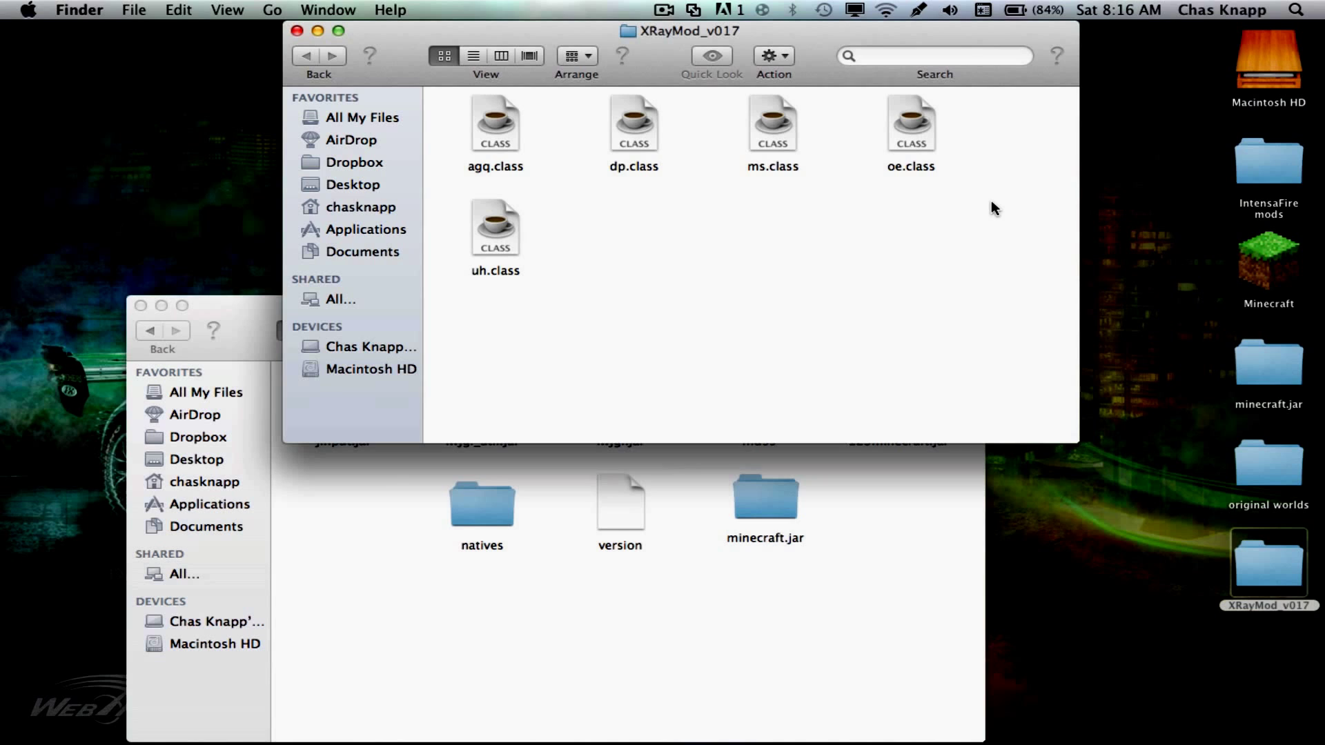
{"action": "key", "text": "super+a"}
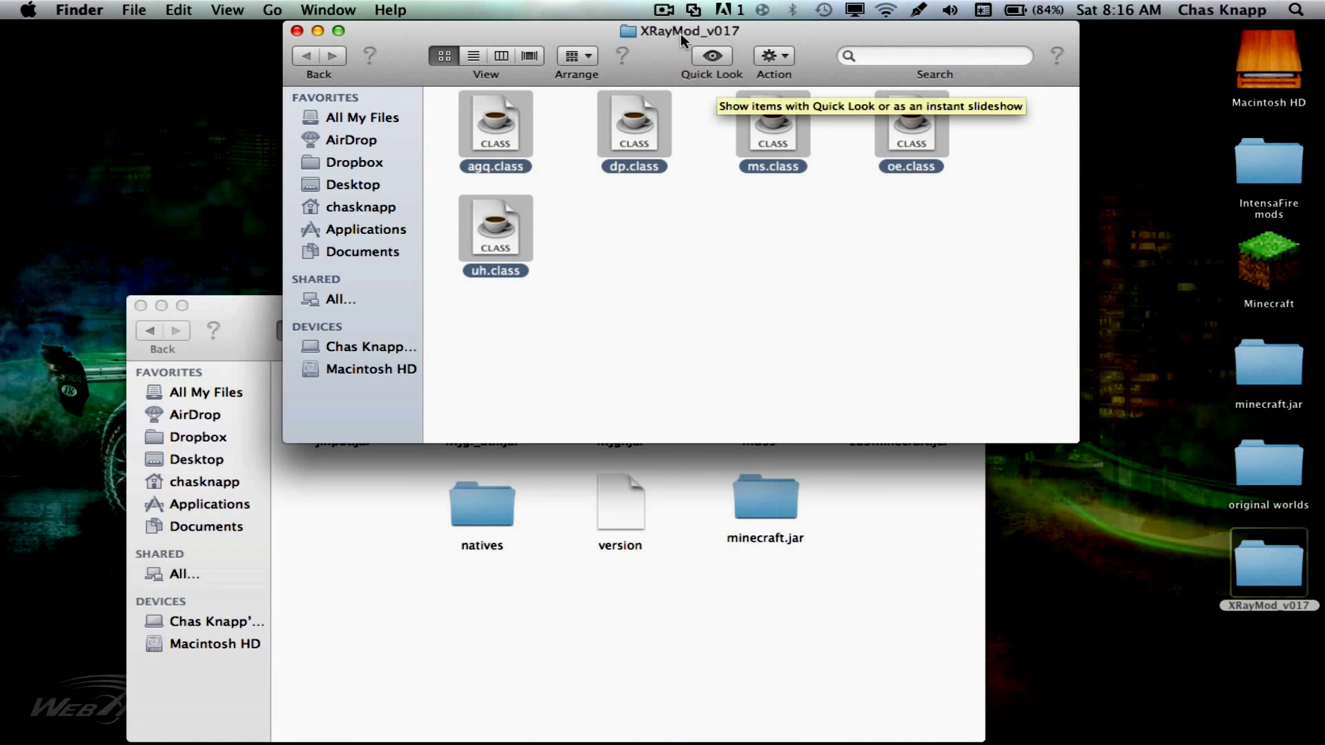
{"action": "left_click", "coordinate": [728, 166]}
{"action": "key", "text": "super+a"}
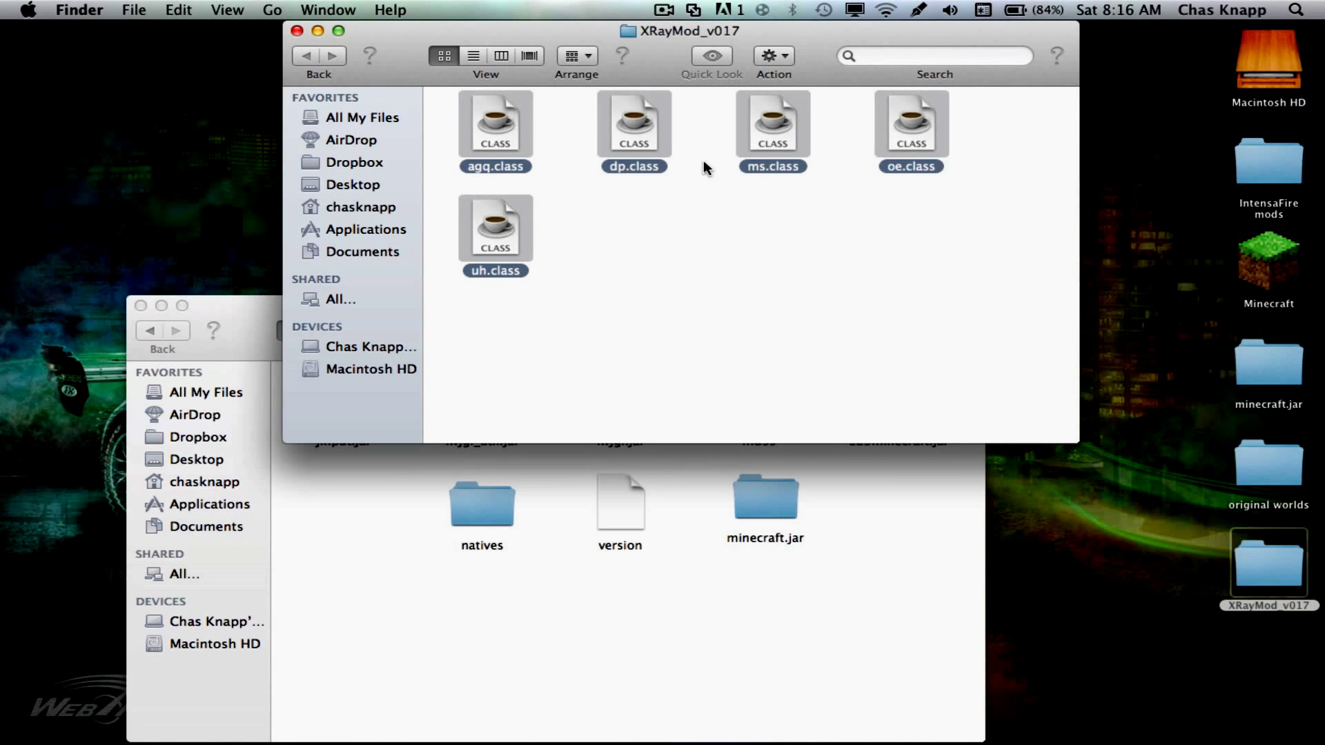
{"action": "left_click_drag", "start_coordinate": [759, 151], "coordinate": [752, 510]}
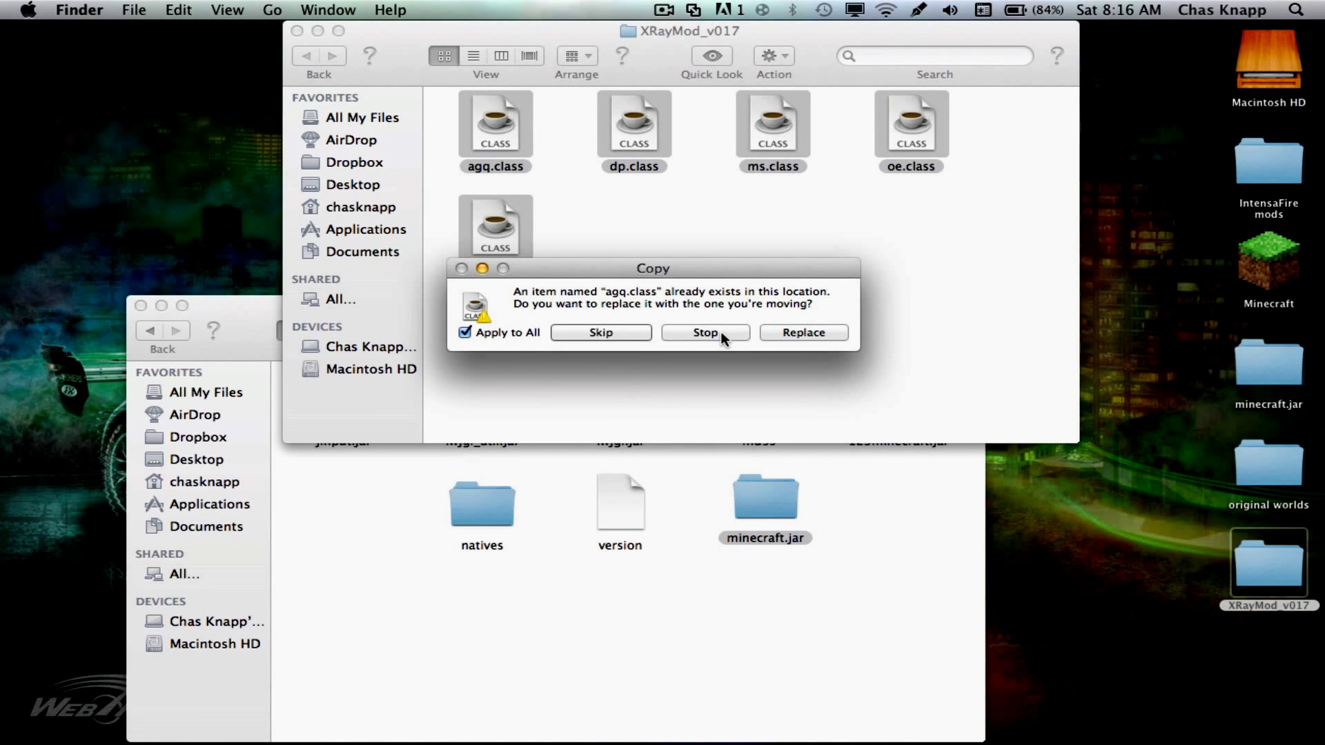
{"action": "left_click", "coordinate": [800, 333]}
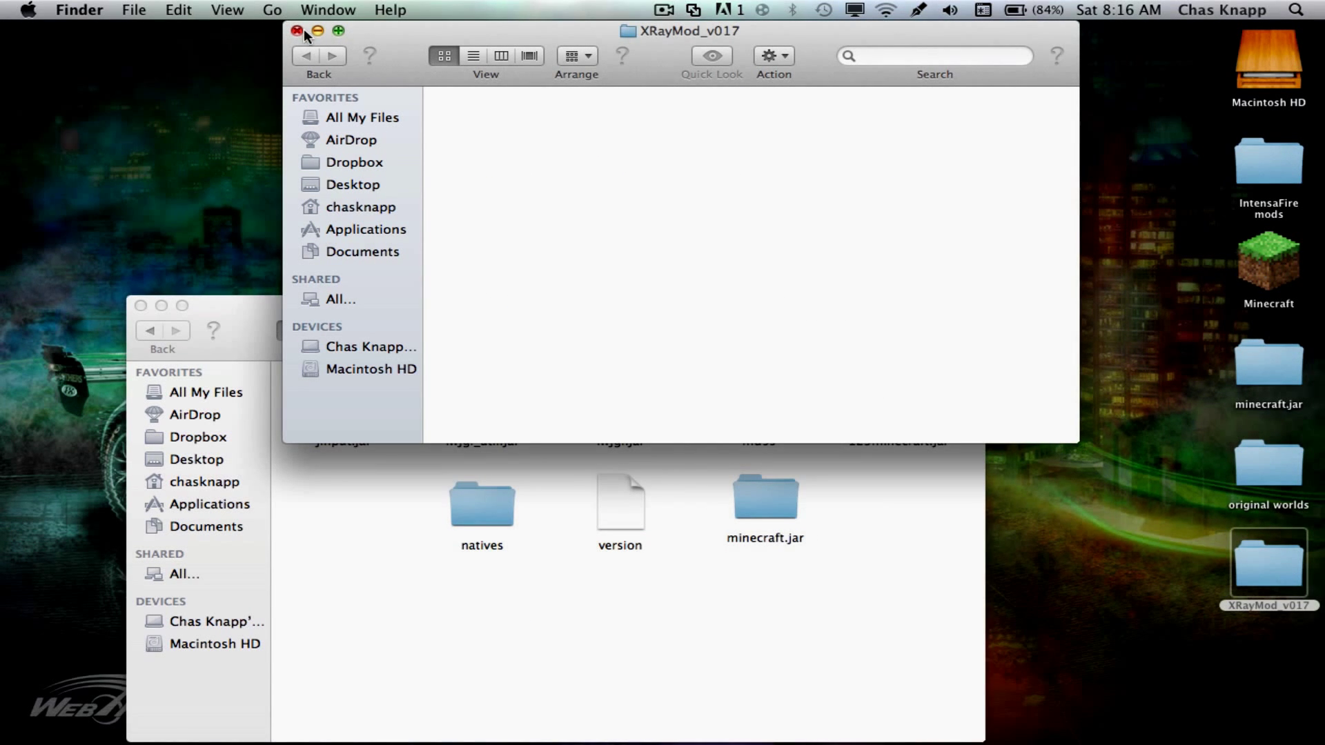
Close the XRayMod_v017 and bin windows, launch Minecraft, and log in with the saved account details
{"action": "left_click", "coordinate": [297, 30]}
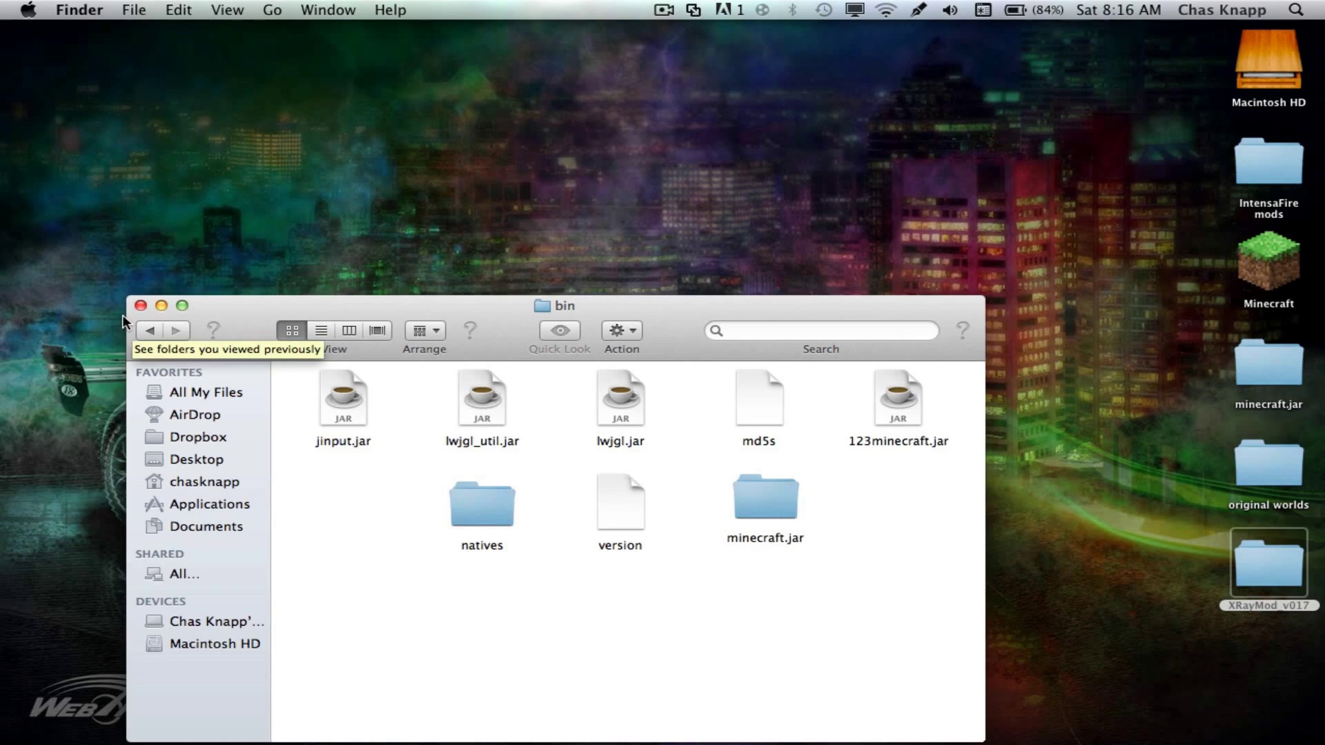
{"action": "left_click", "coordinate": [141, 306]}
{"action": "mouse_move", "coordinate": [680, 725]}
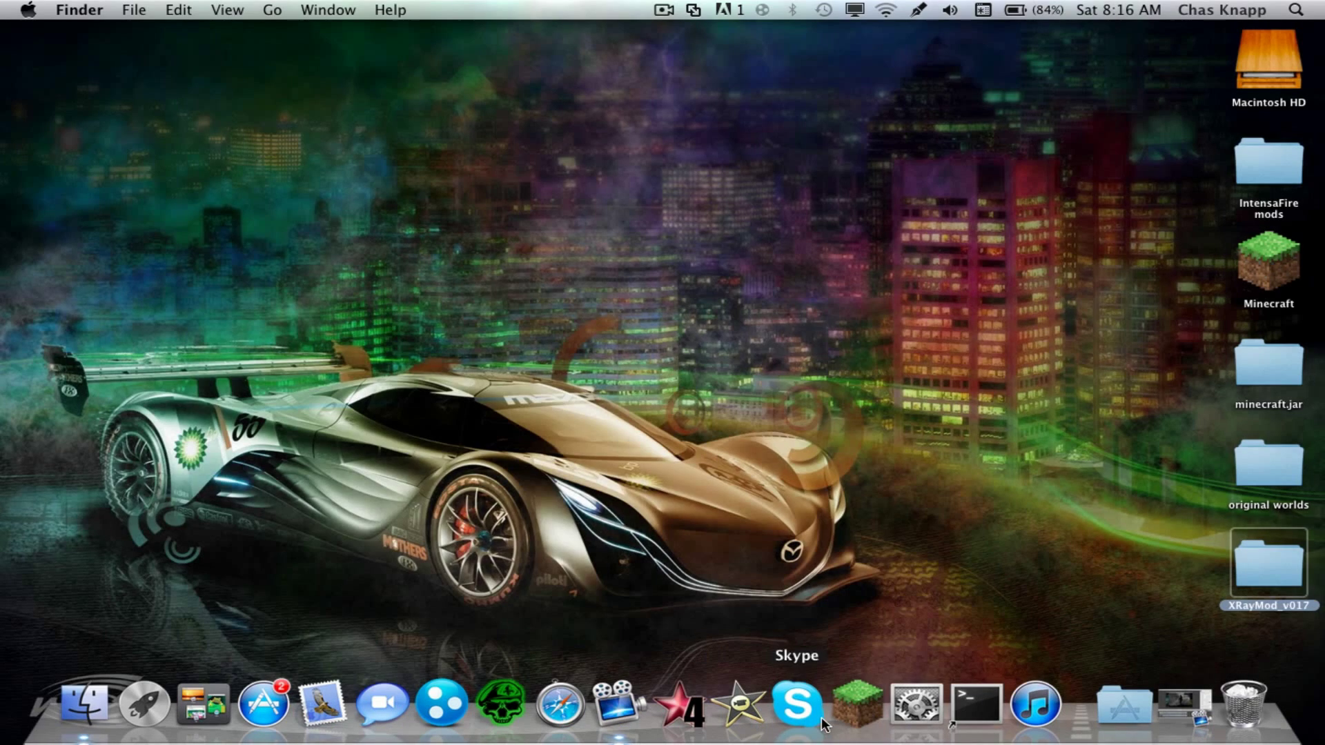
{"action": "left_click", "coordinate": [847, 718]}
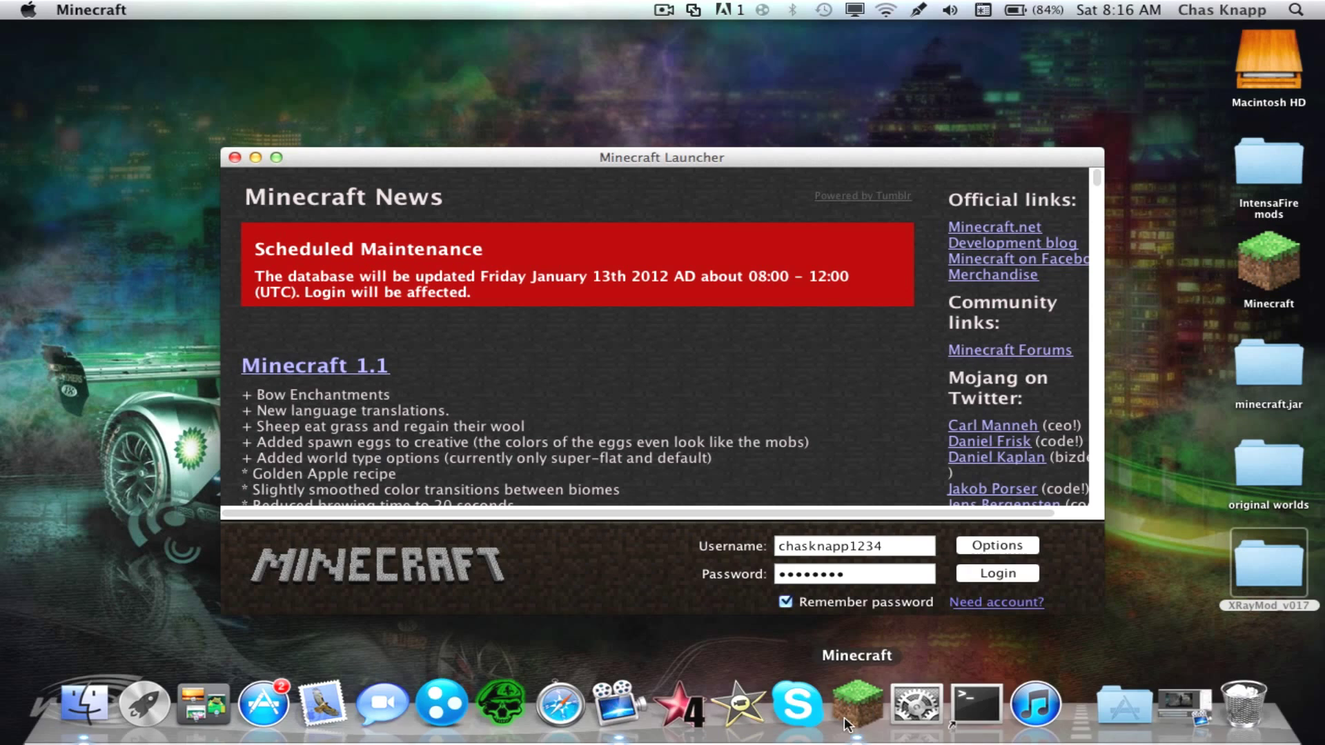
{"action": "left_click", "coordinate": [989, 572]}
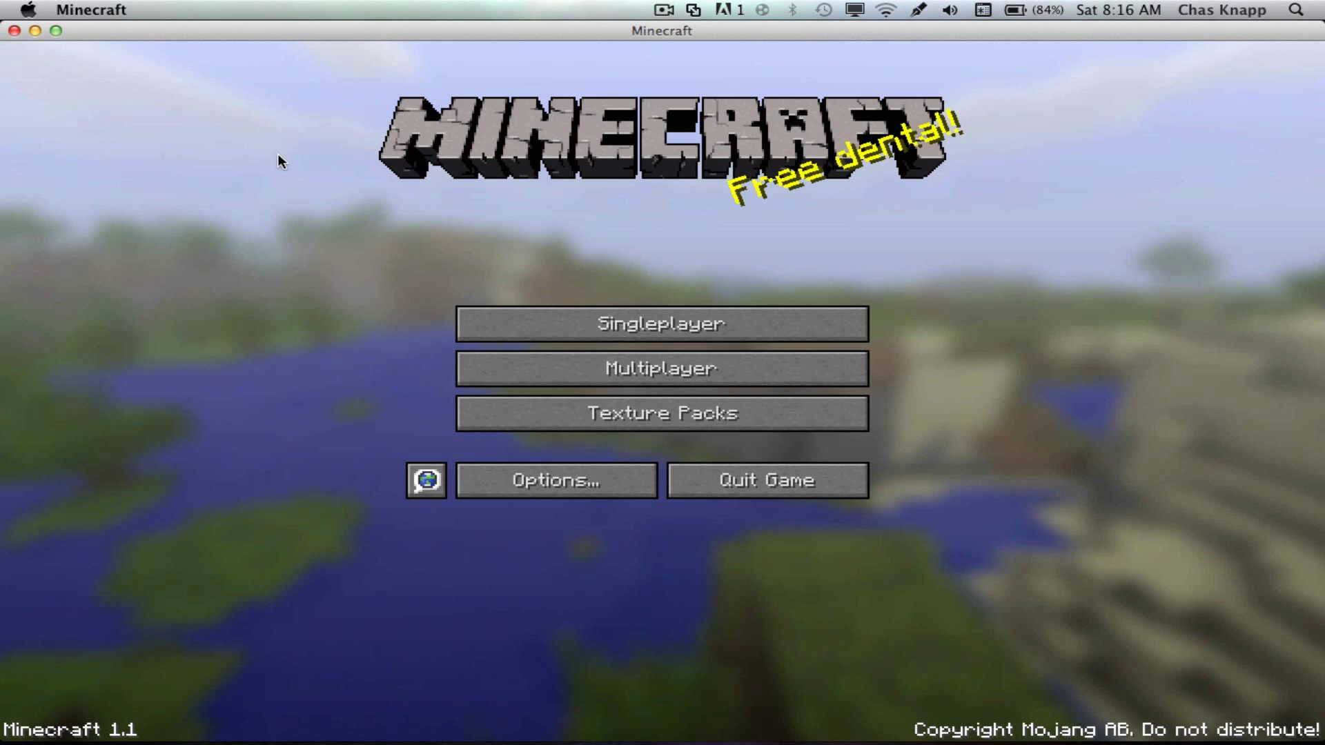
Back out of the multiplayer server list and load the Flatland world in singleplayer
{"action": "left_click", "coordinate": [590, 361]}
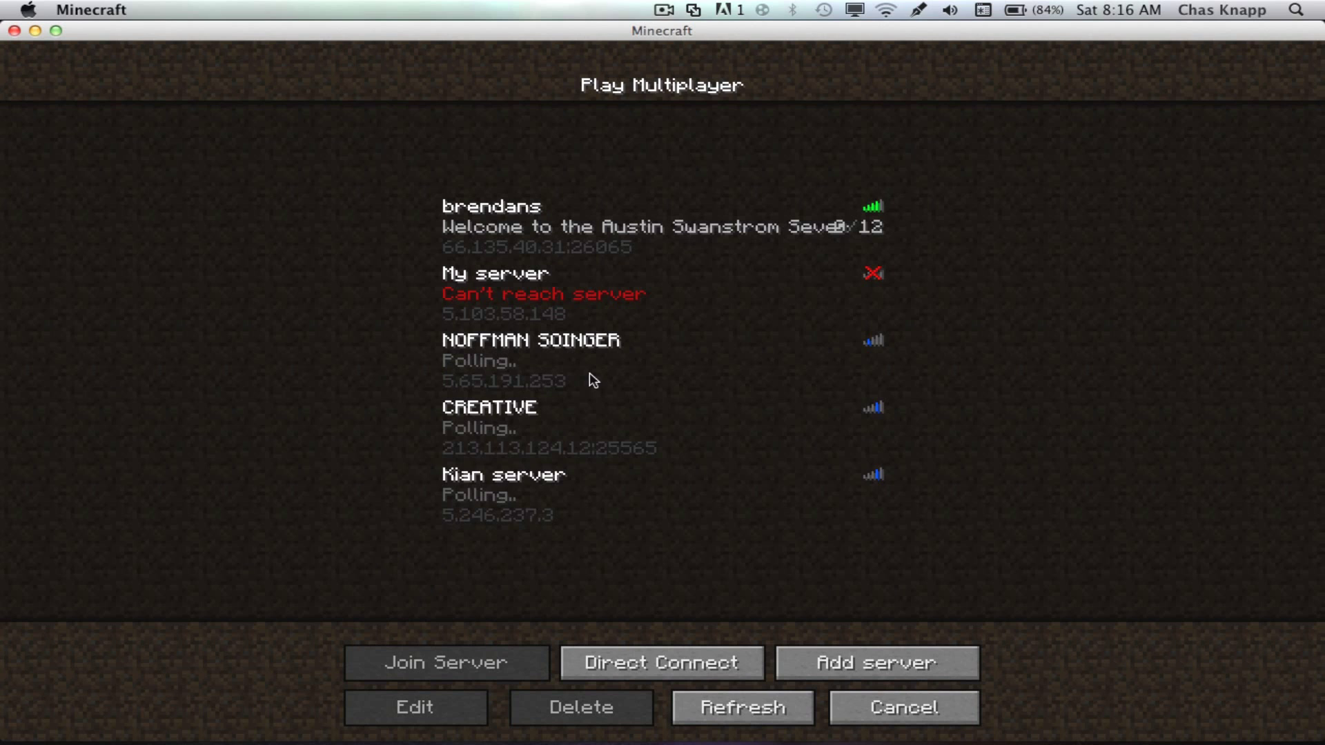
{"action": "left_click", "coordinate": [871, 711]}
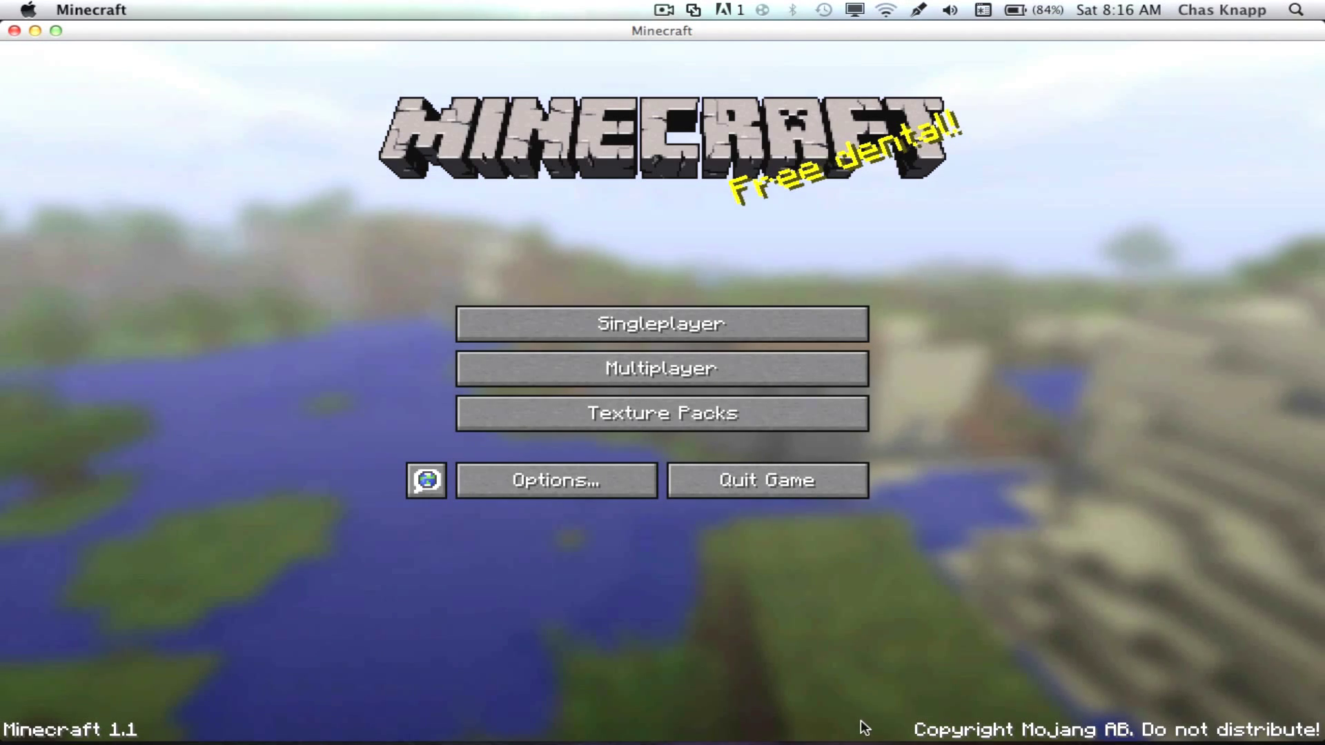
{"action": "left_click", "coordinate": [604, 331]}
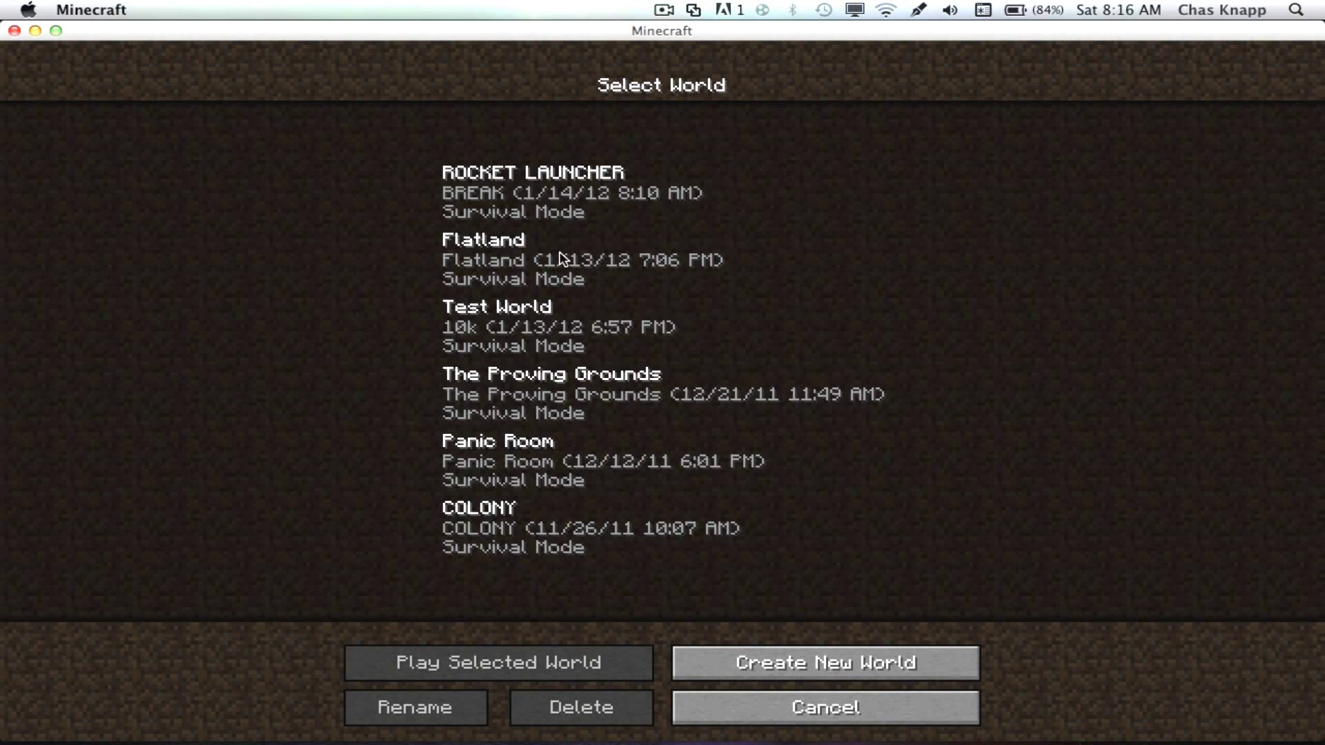
{"action": "left_click", "coordinate": [524, 192]}
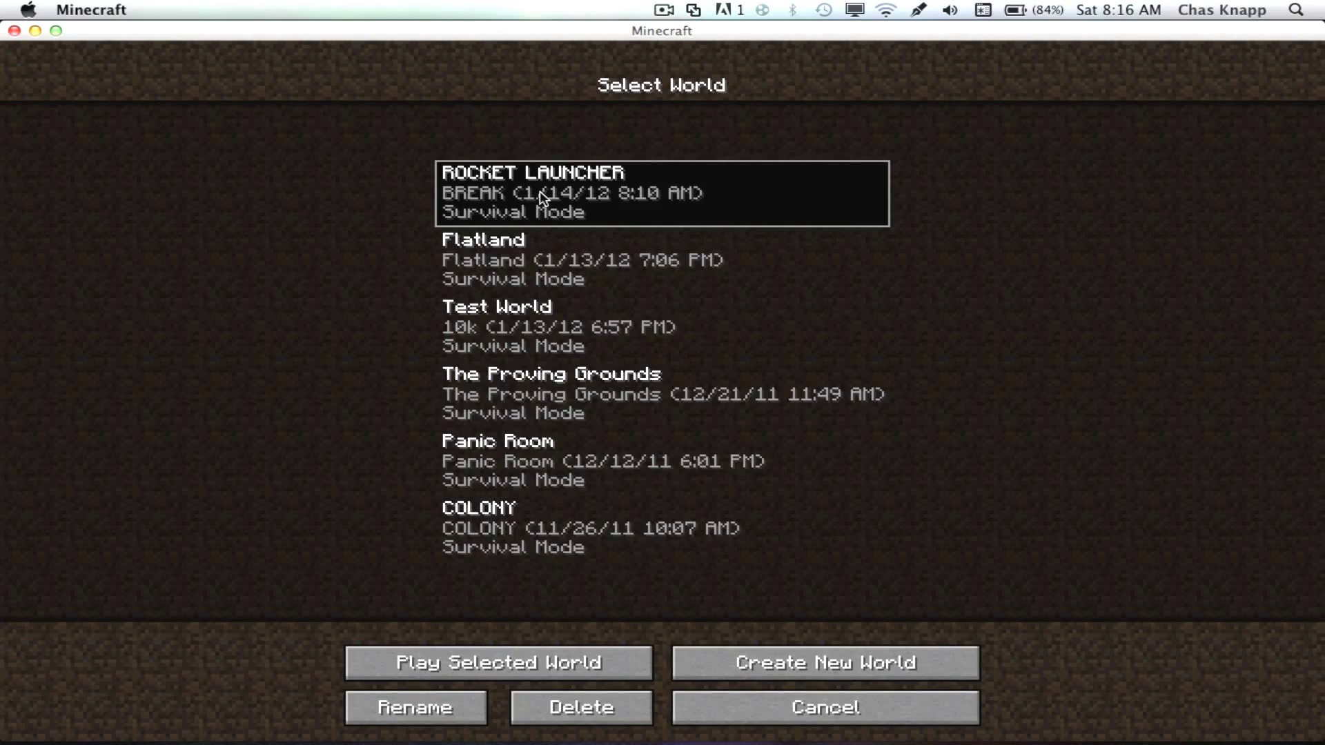
{"action": "double_click", "coordinate": [542, 261]}
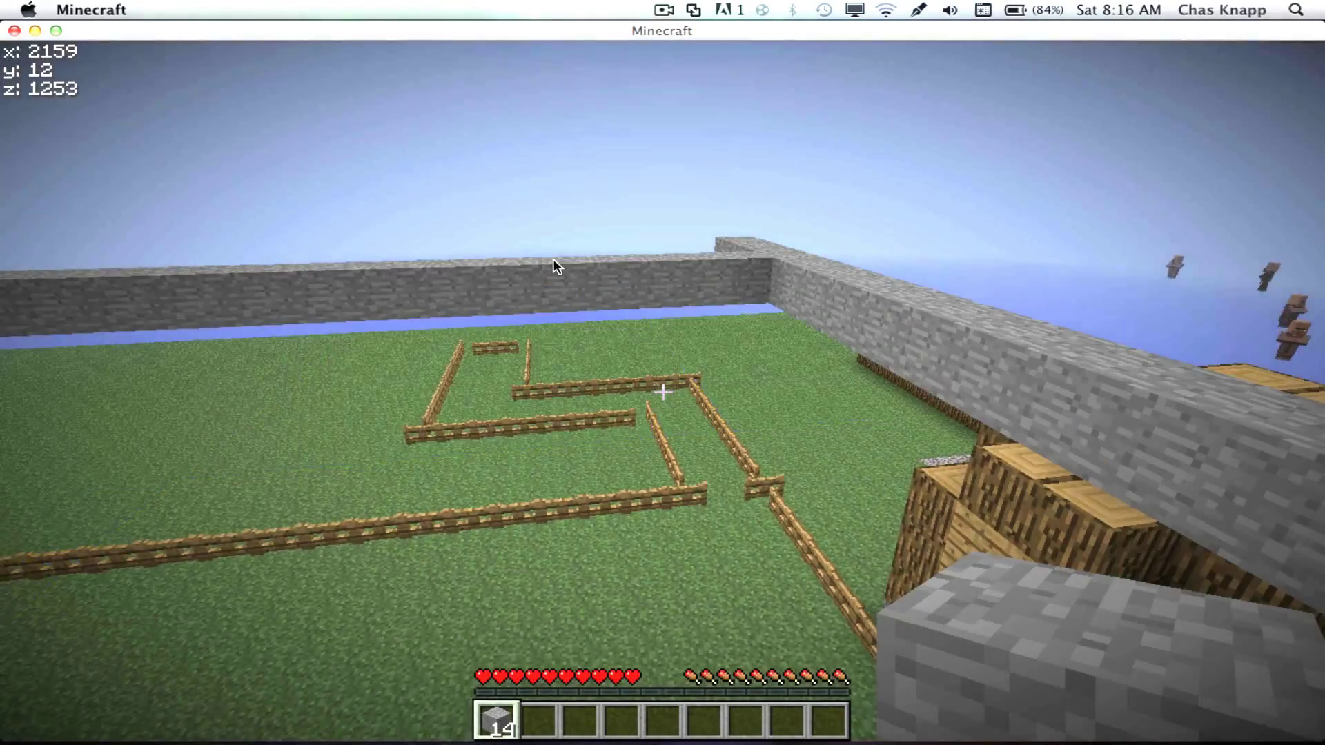
Test the mod around the fenced area by switching X-ray view on and off, and lower the system volume
{"action": "key", "text": "w"}
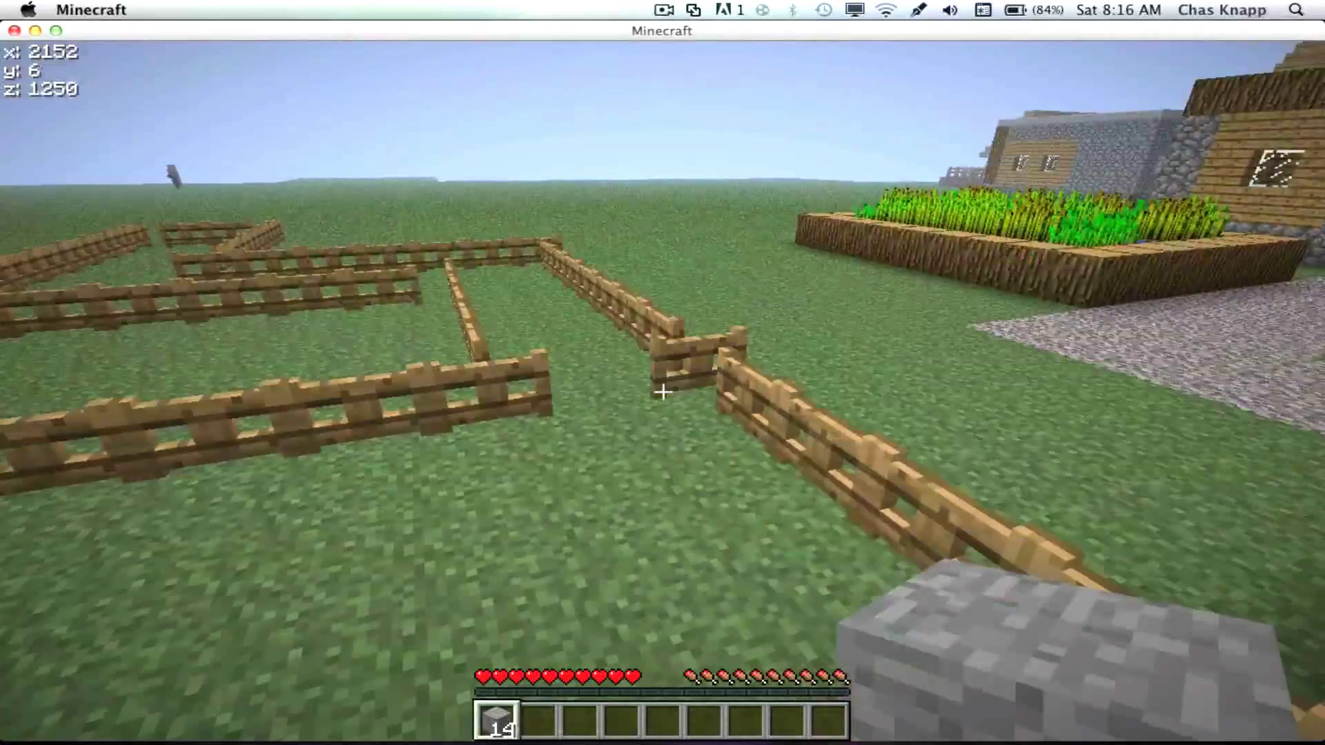
{"action": "key", "text": "XF86AudioLowerVolume"}
{"action": "key", "text": "x"}
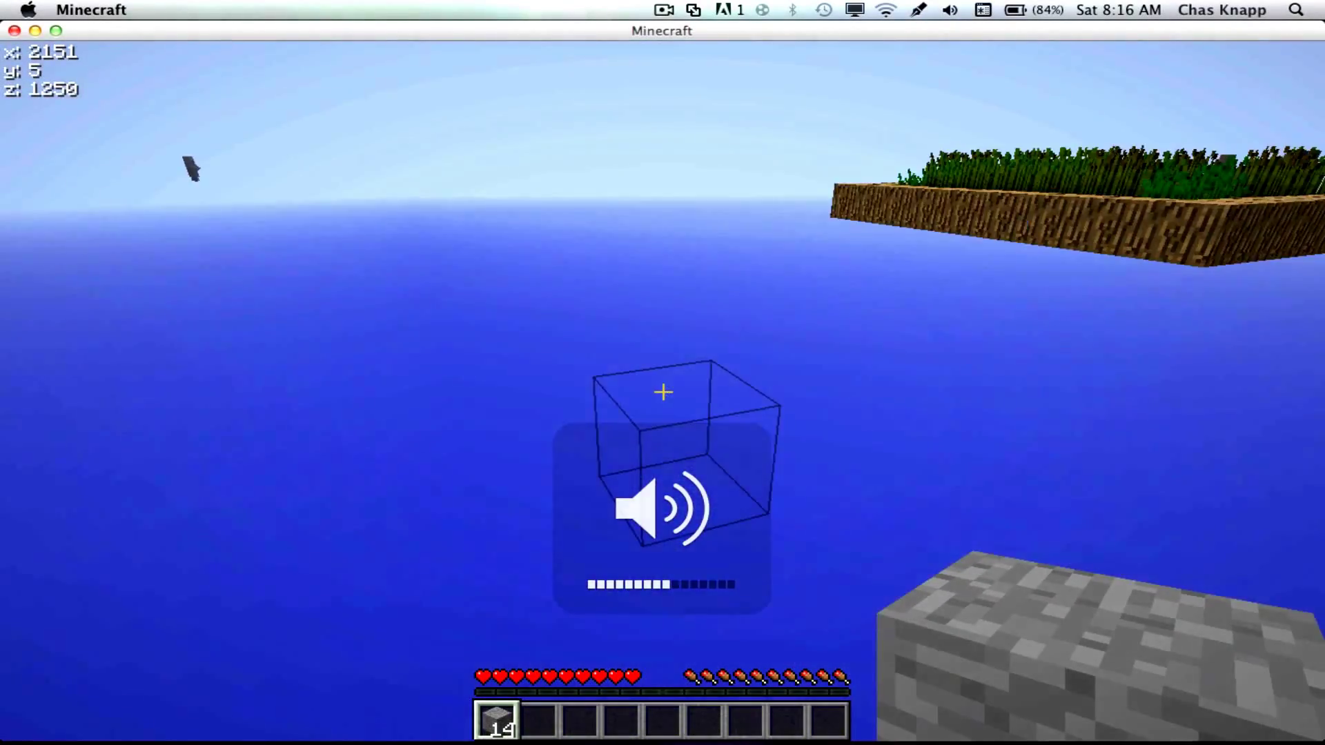
{"action": "key", "text": "w"}
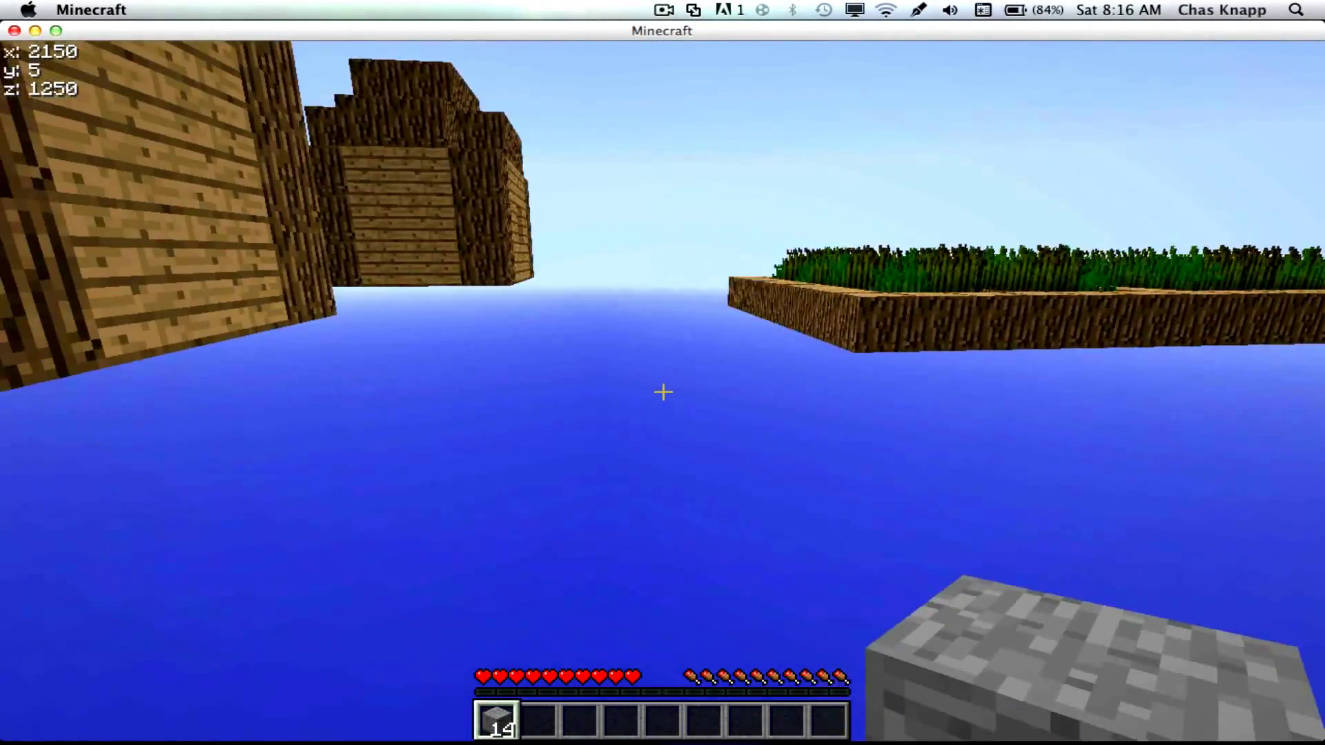
{"action": "key", "text": "w"}
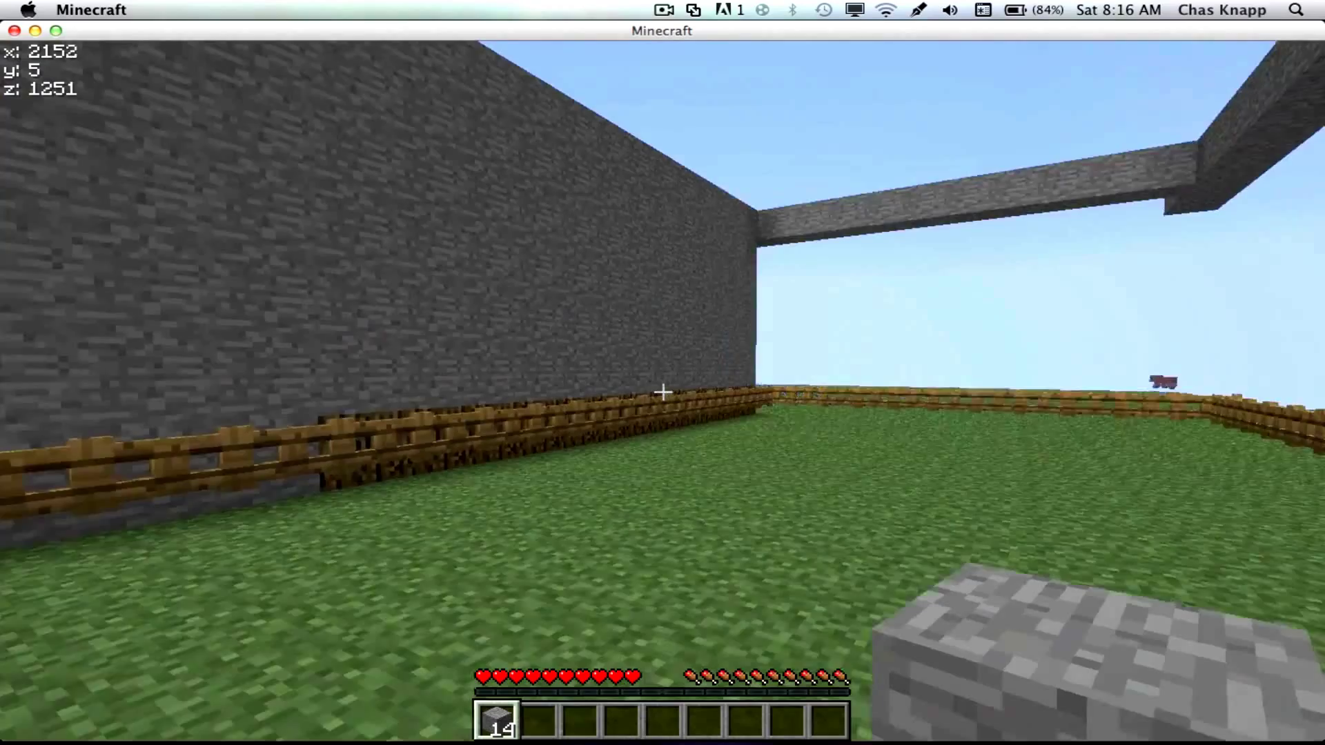
{"action": "key", "text": "w"}
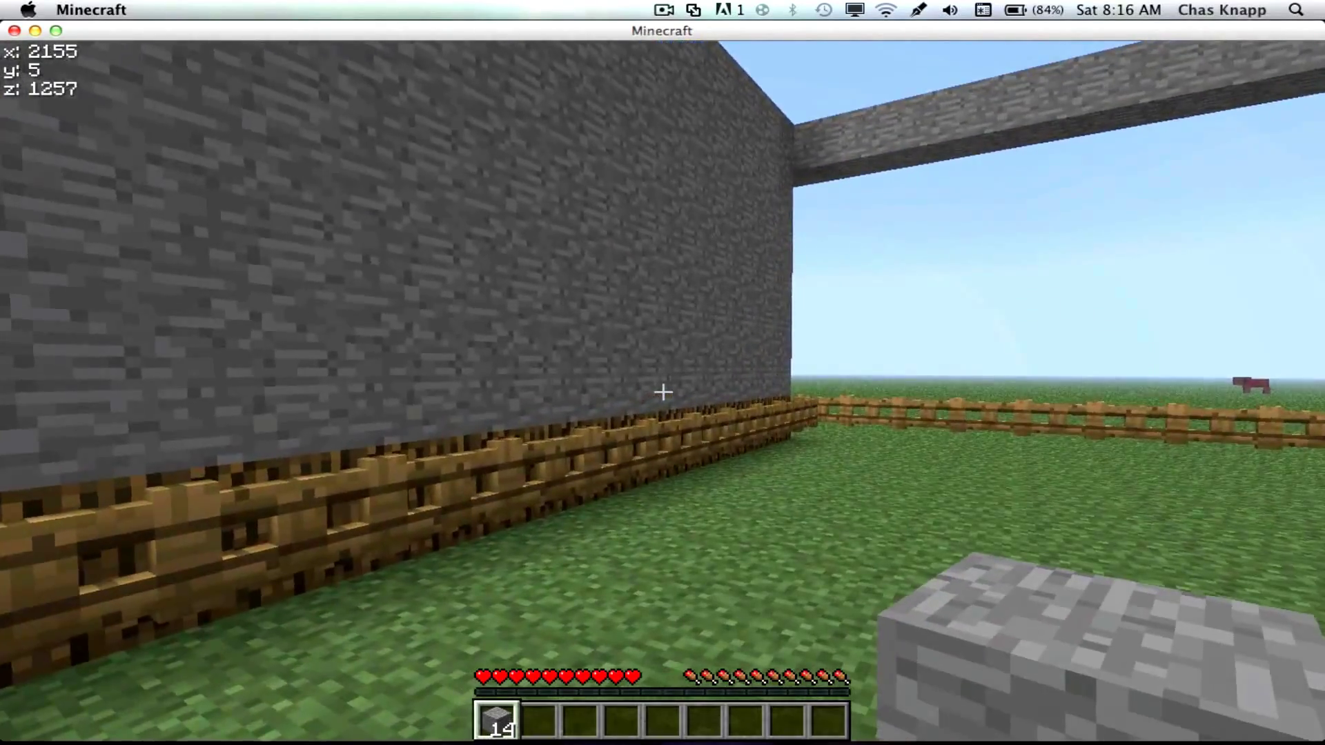
{"action": "key", "text": "x"}
{"action": "key", "text": "w"}
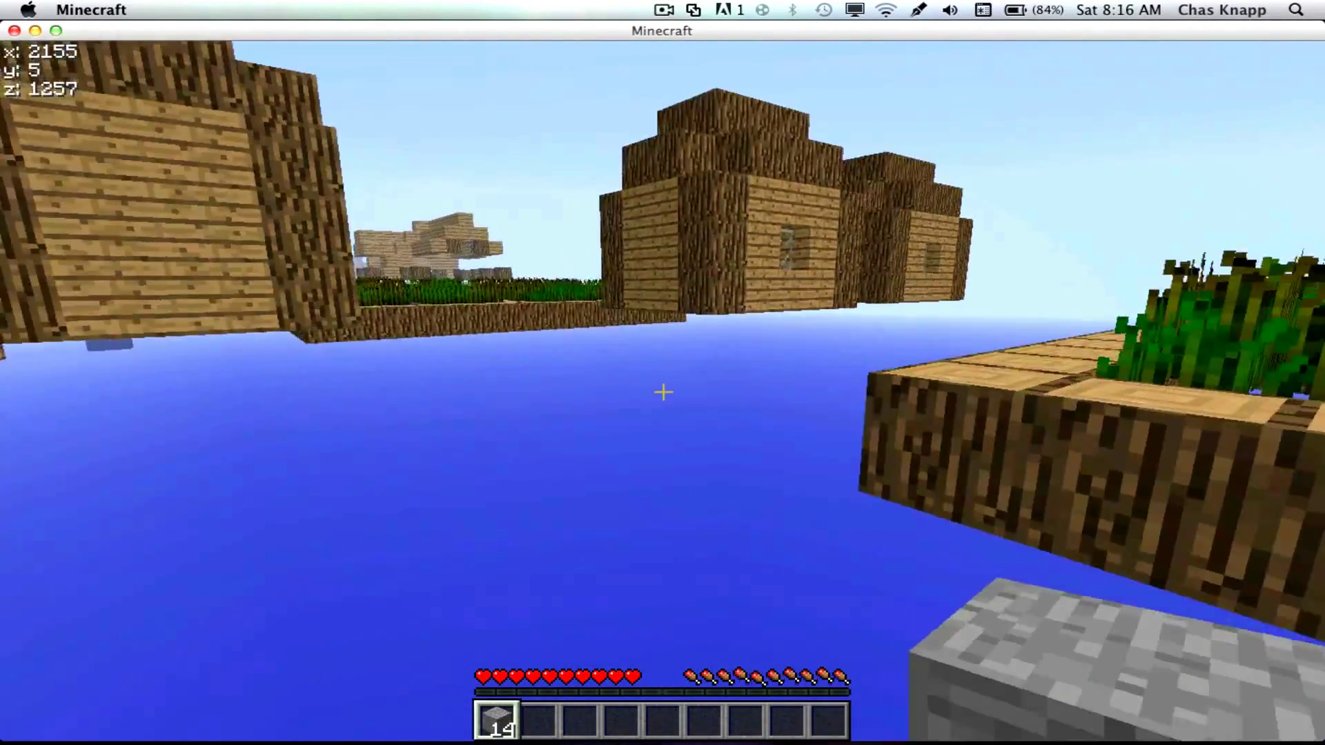
{"action": "key", "text": "w"}
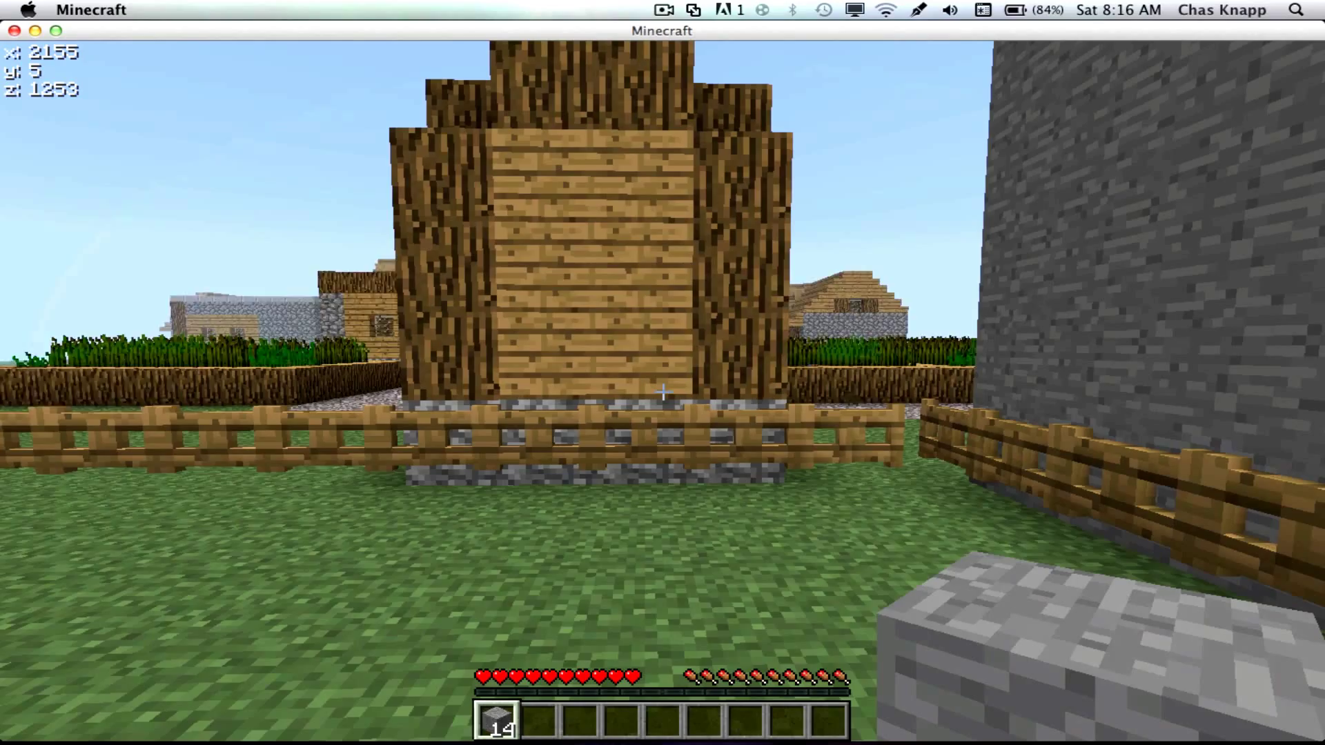
Walk past the wheat farm into the village street and switch X-ray view on and off there
{"action": "key", "text": "w"}
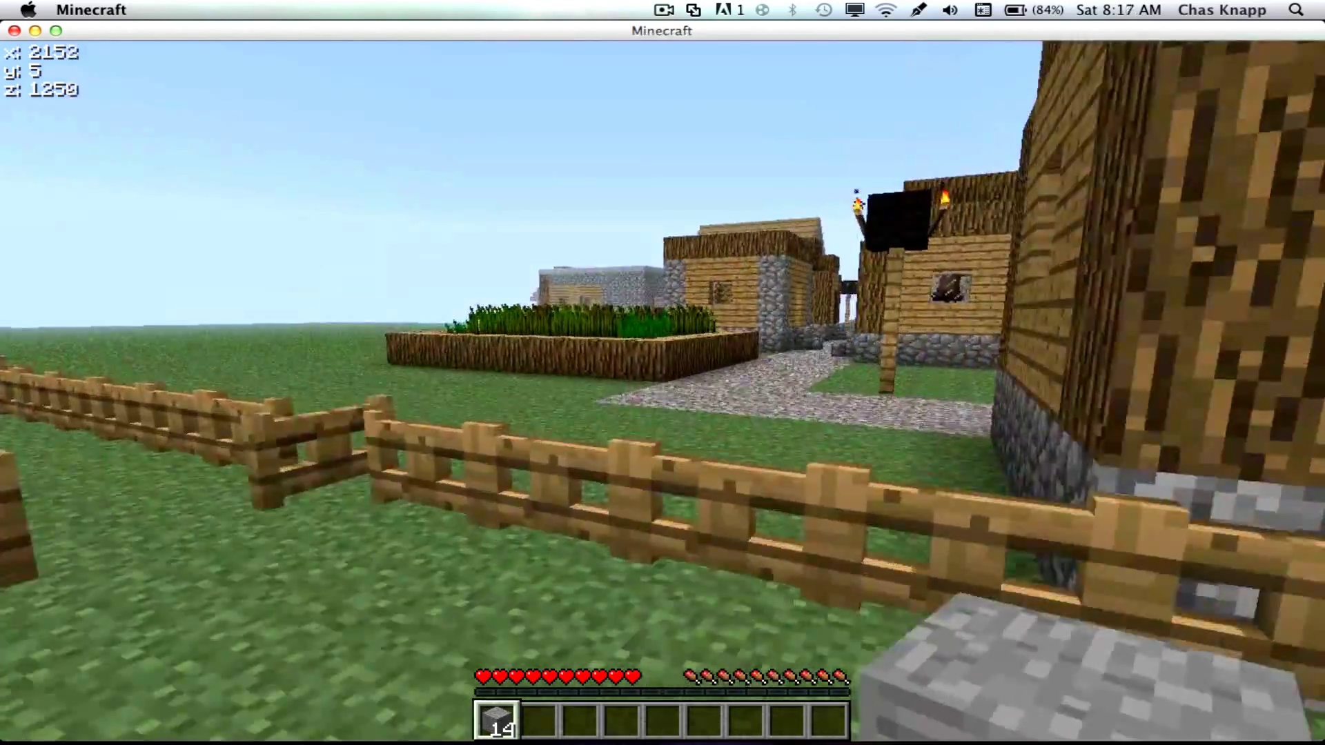
{"action": "key", "text": "f"}
{"action": "key", "text": "w"}
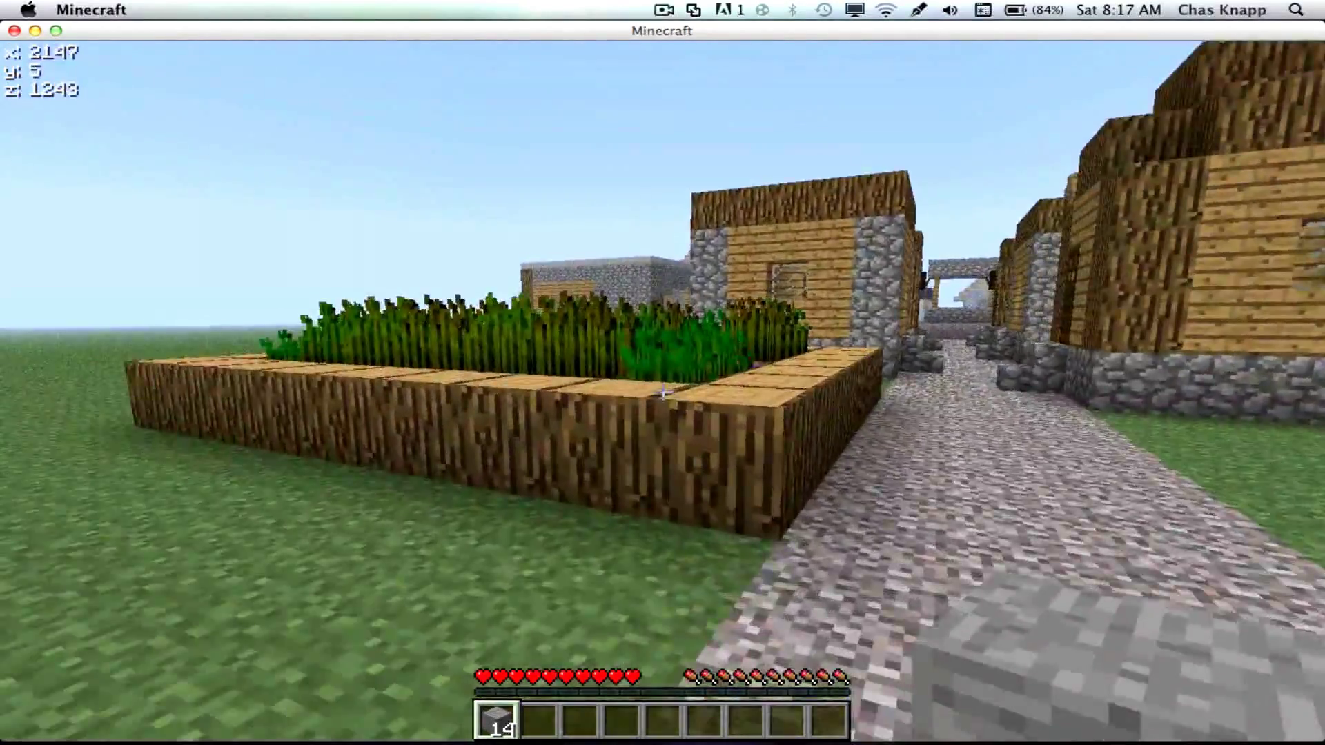
{"action": "key", "text": "w"}
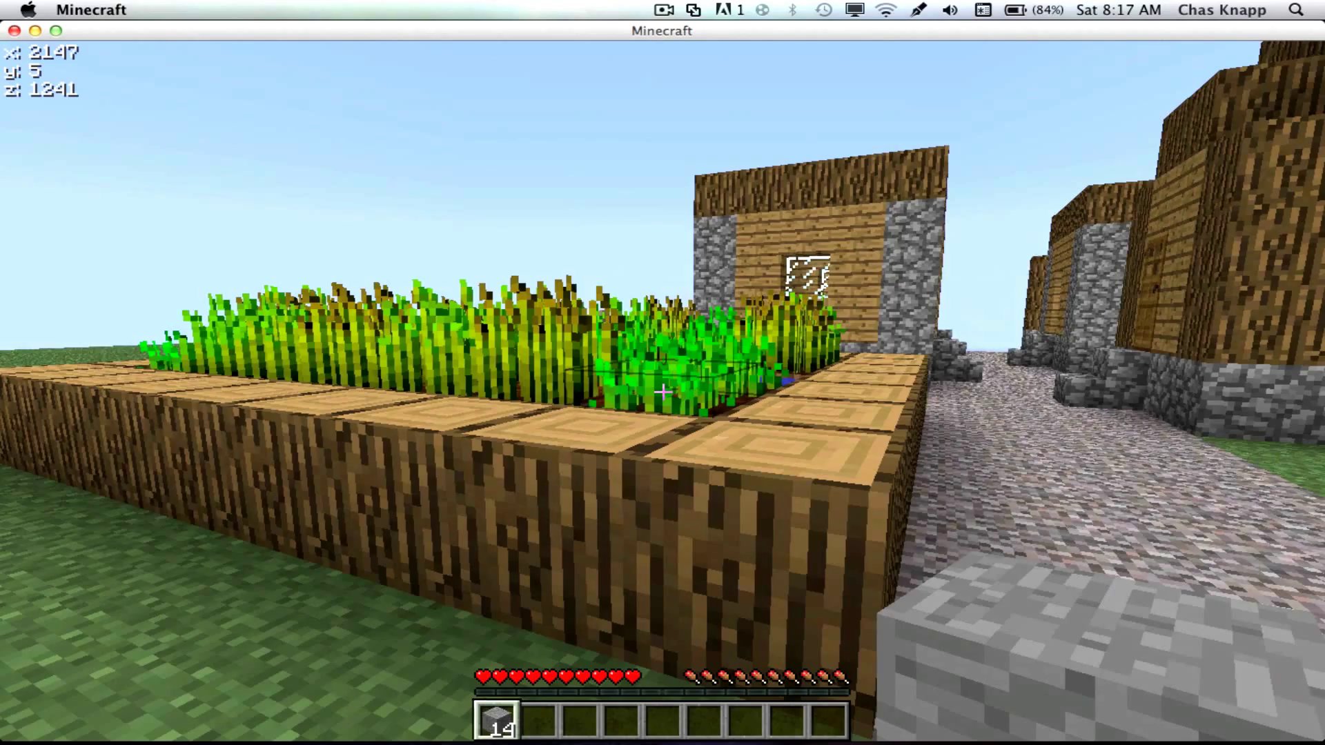
{"action": "key", "text": "s"}
{"action": "key", "text": "w"}
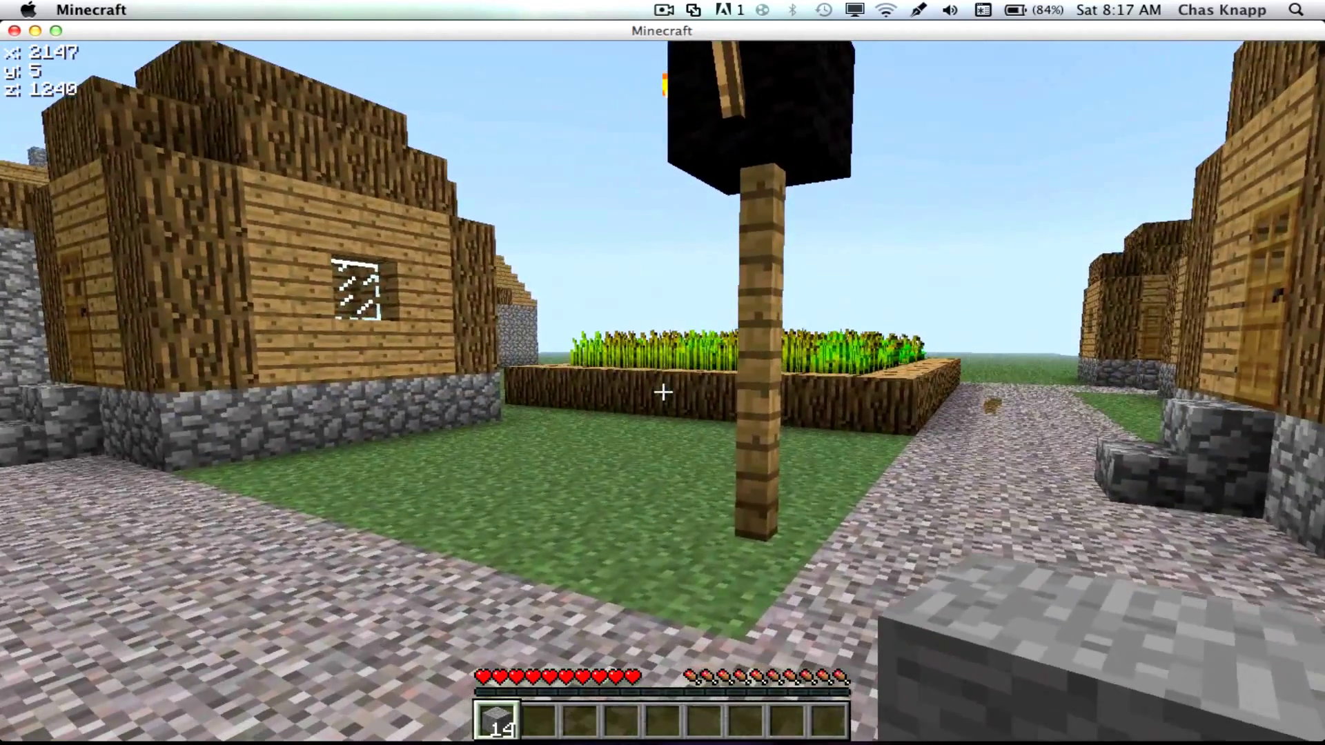
{"action": "key", "text": "x"}
{"action": "key", "text": "space"}
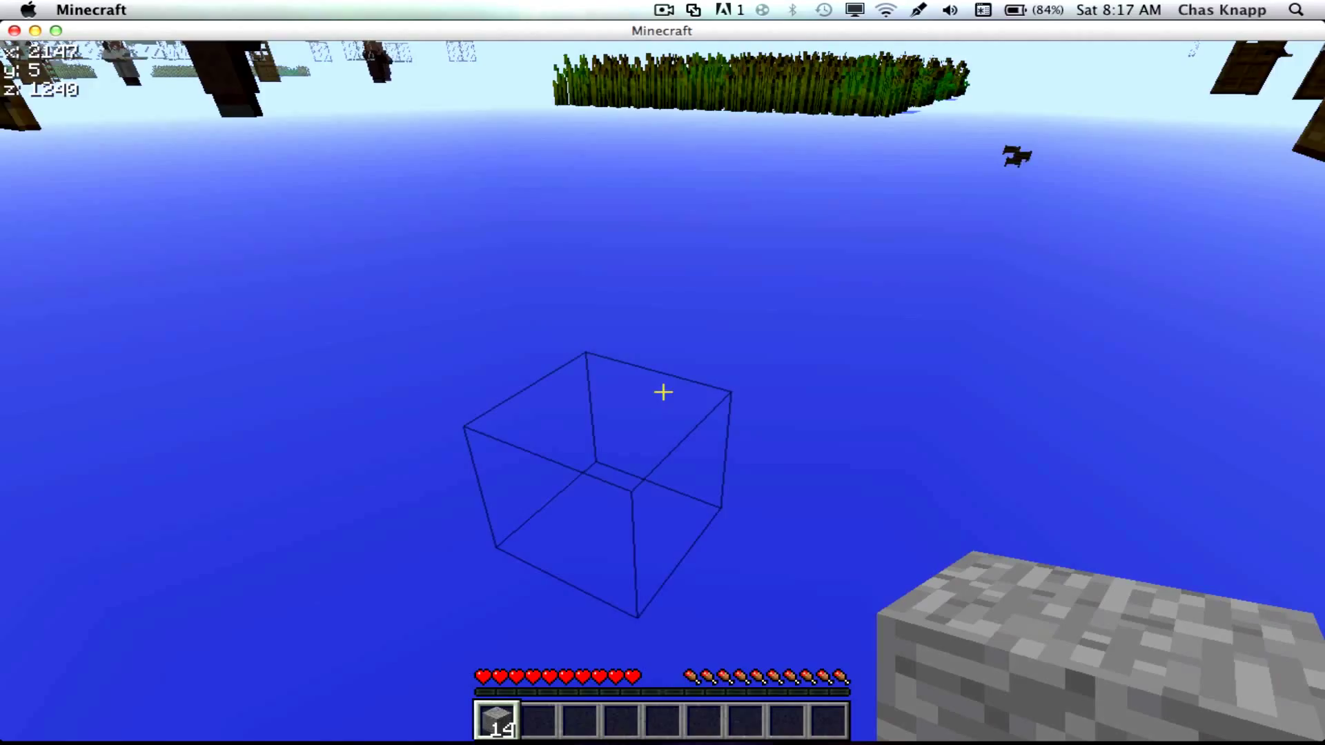
{"action": "key", "text": "w"}
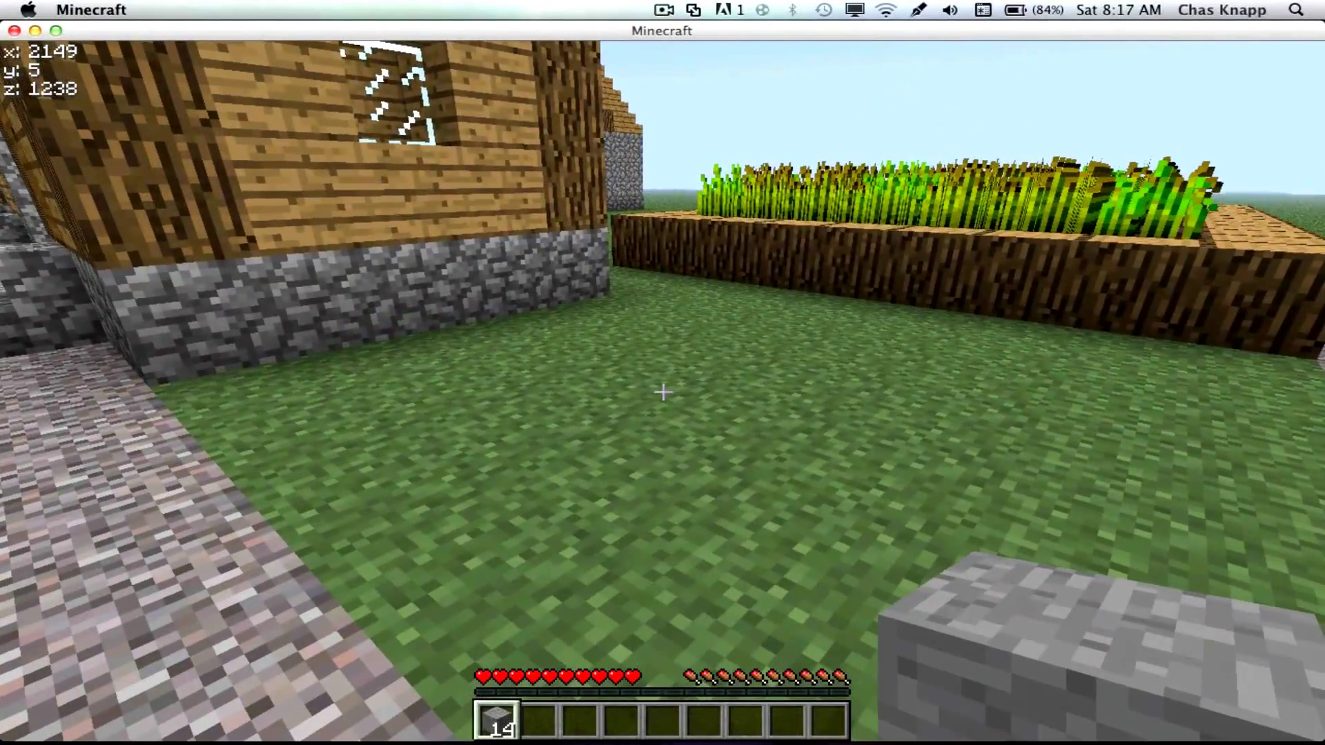
Turn on the mod's fly mode and fly up over the village houses to the cobblestone tower
{"action": "key", "text": "f"}
{"action": "key", "text": "space"}
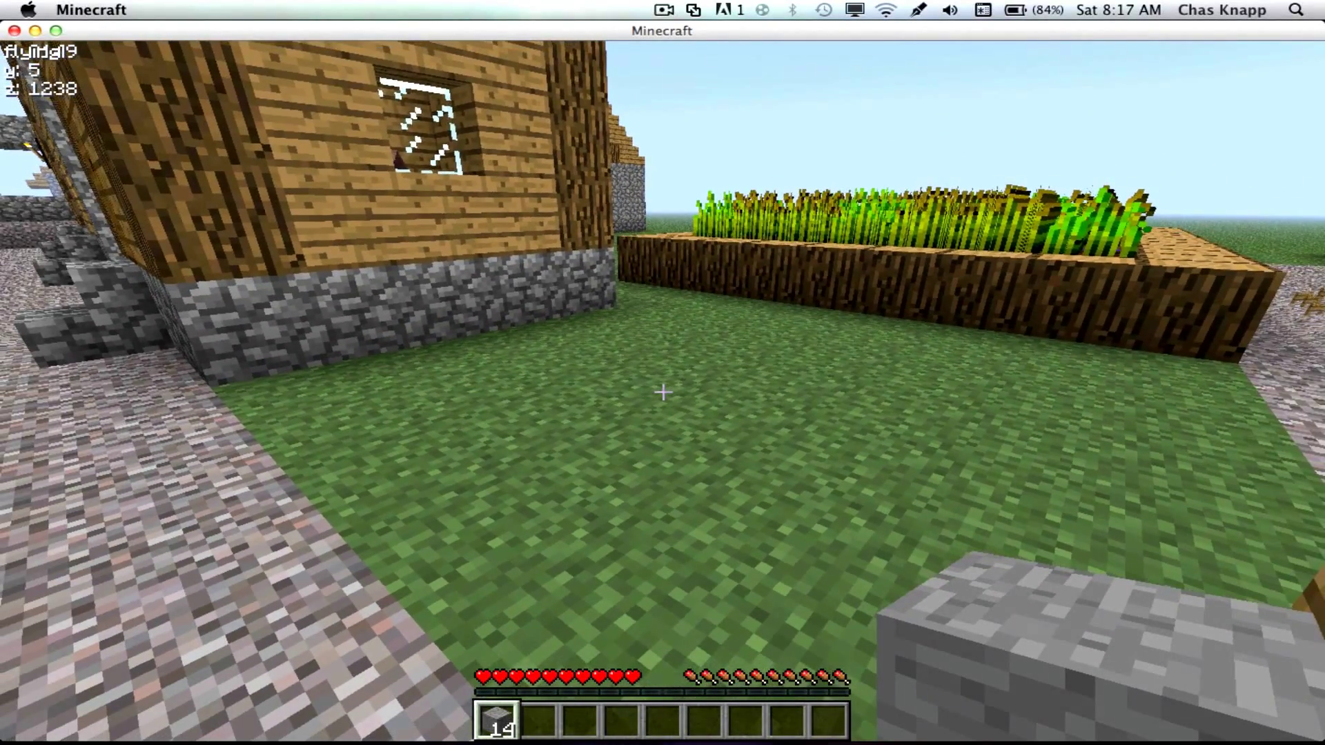
{"action": "key", "text": "space"}
{"action": "key", "text": "space"}
{"action": "key", "text": "w"}
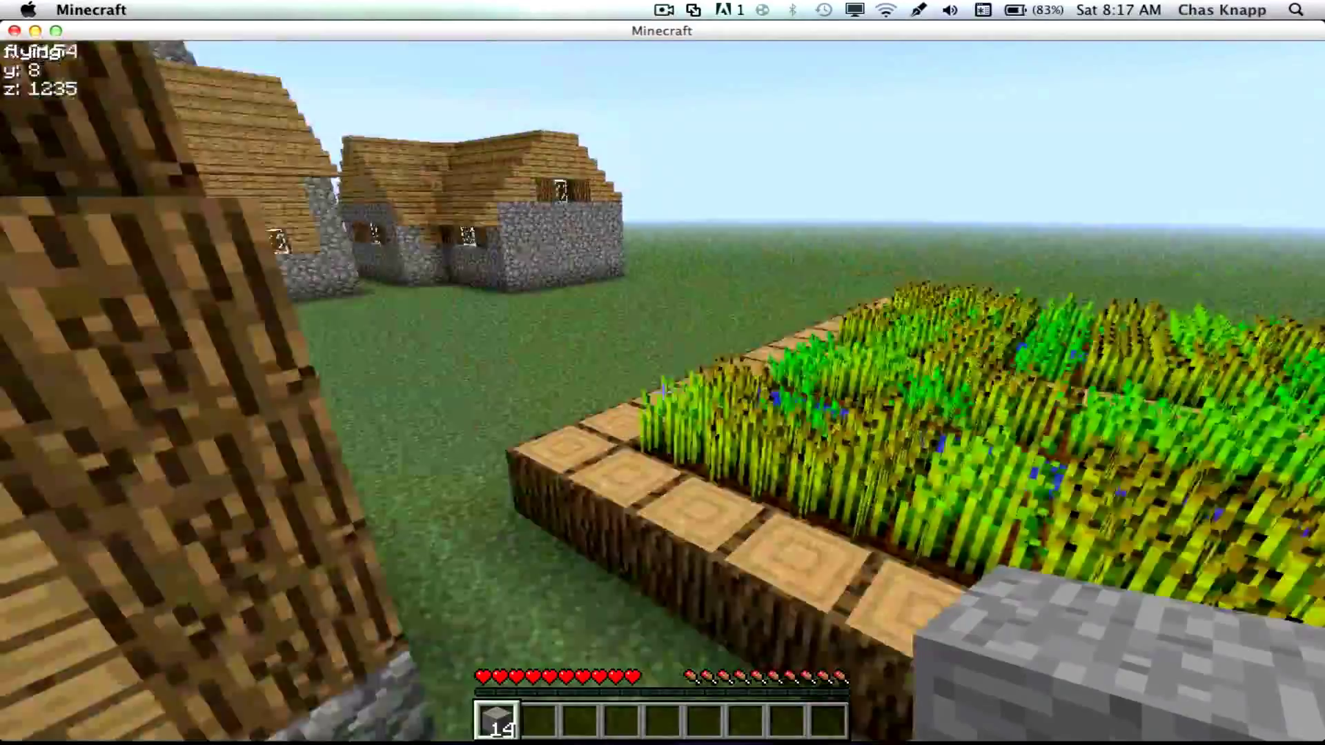
{"action": "key", "text": "w"}
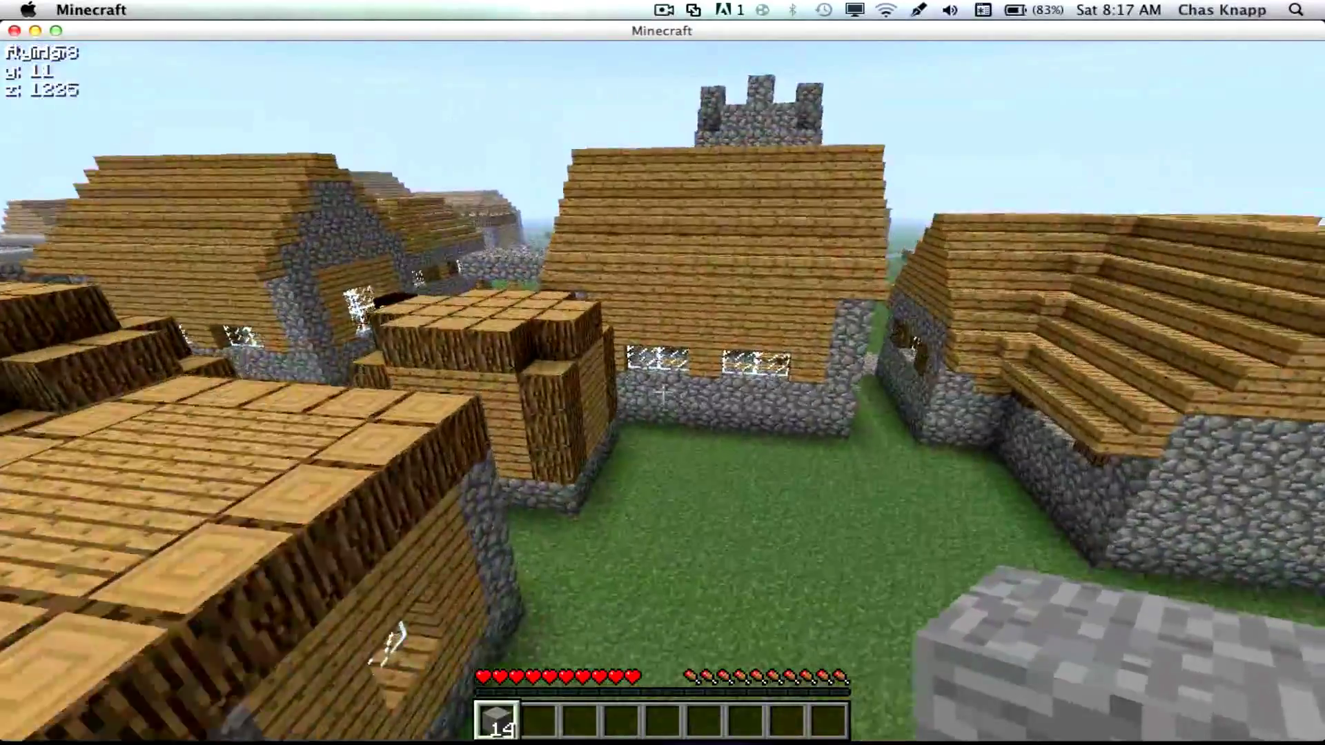
{"action": "key", "text": "space"}
{"action": "key", "text": "space"}
{"action": "key", "text": "w"}
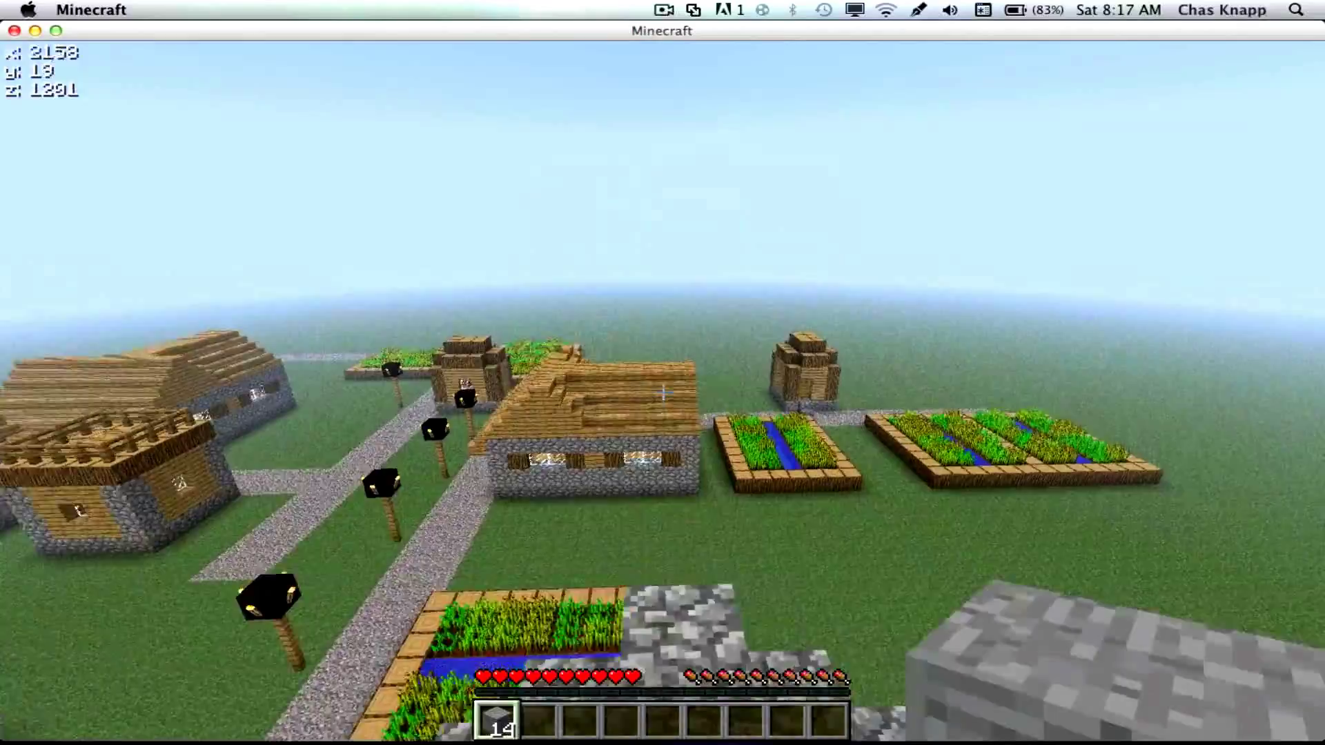
Survey the village from the tower roof and fly out over the wheat plots, toggling fly mode
{"action": "key", "text": "w"}
{"action": "key", "text": "space"}
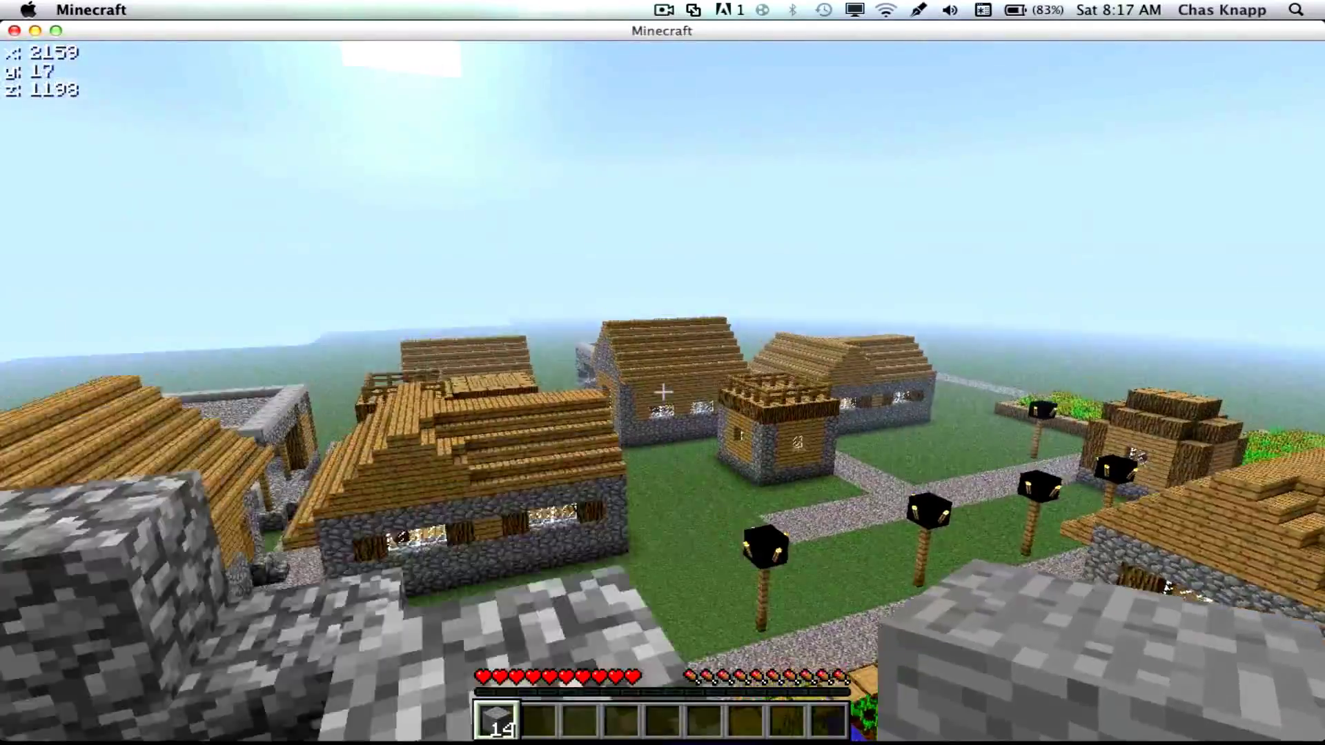
{"action": "key", "text": "w"}
{"action": "key", "text": "w"}
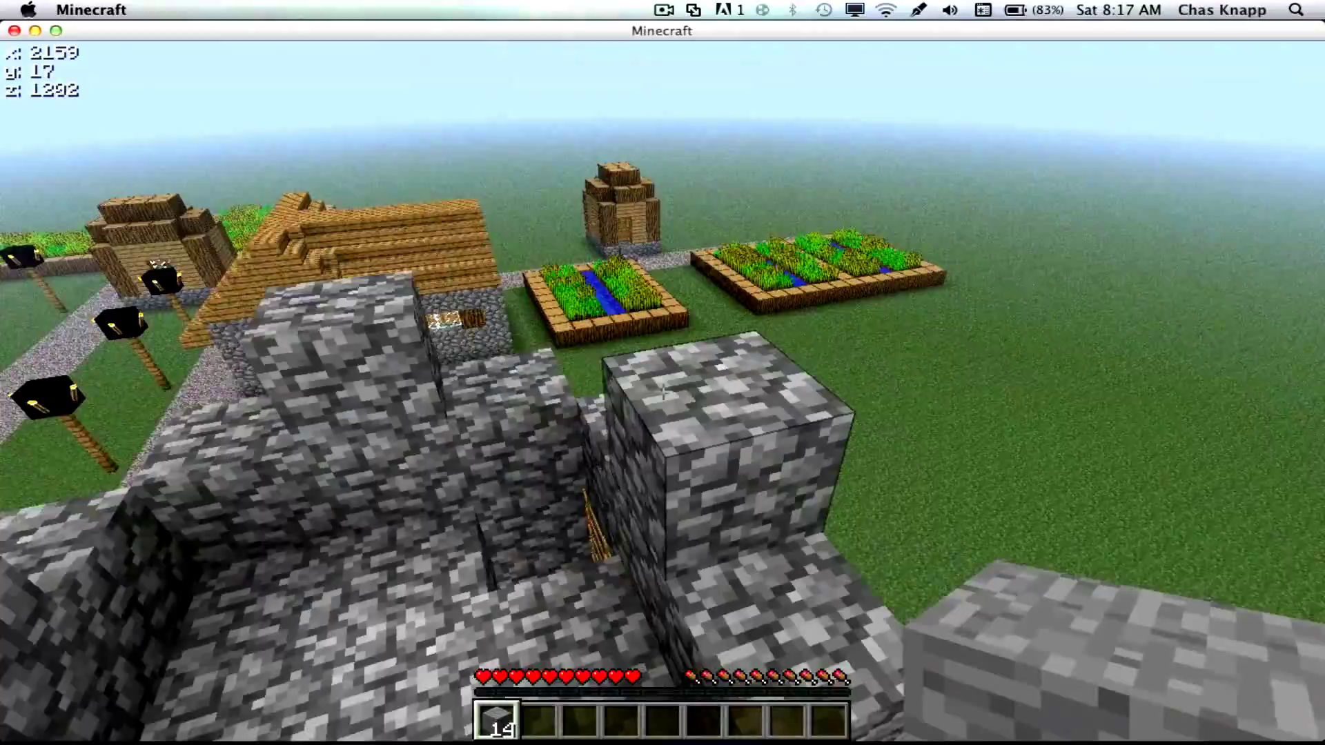
{"action": "key", "text": "f"}
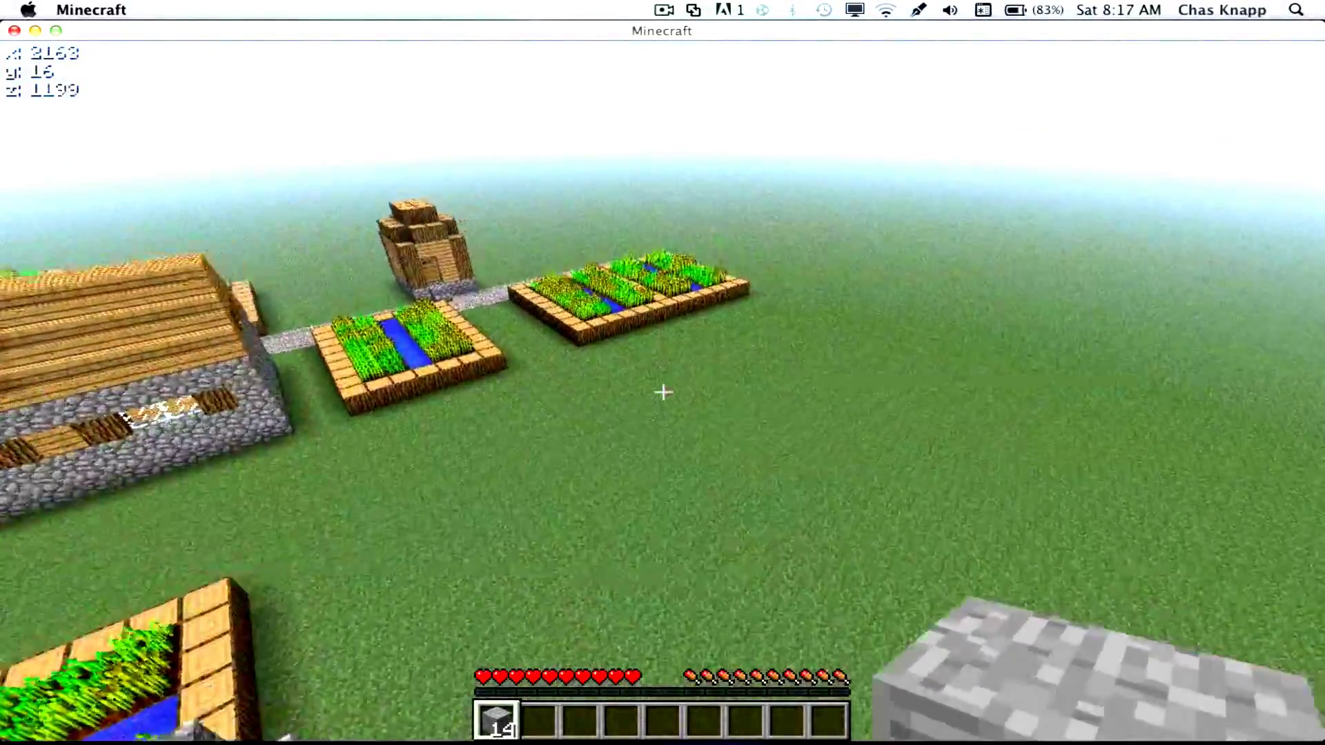
{"action": "key", "text": "w"}
{"action": "key", "text": "space"}
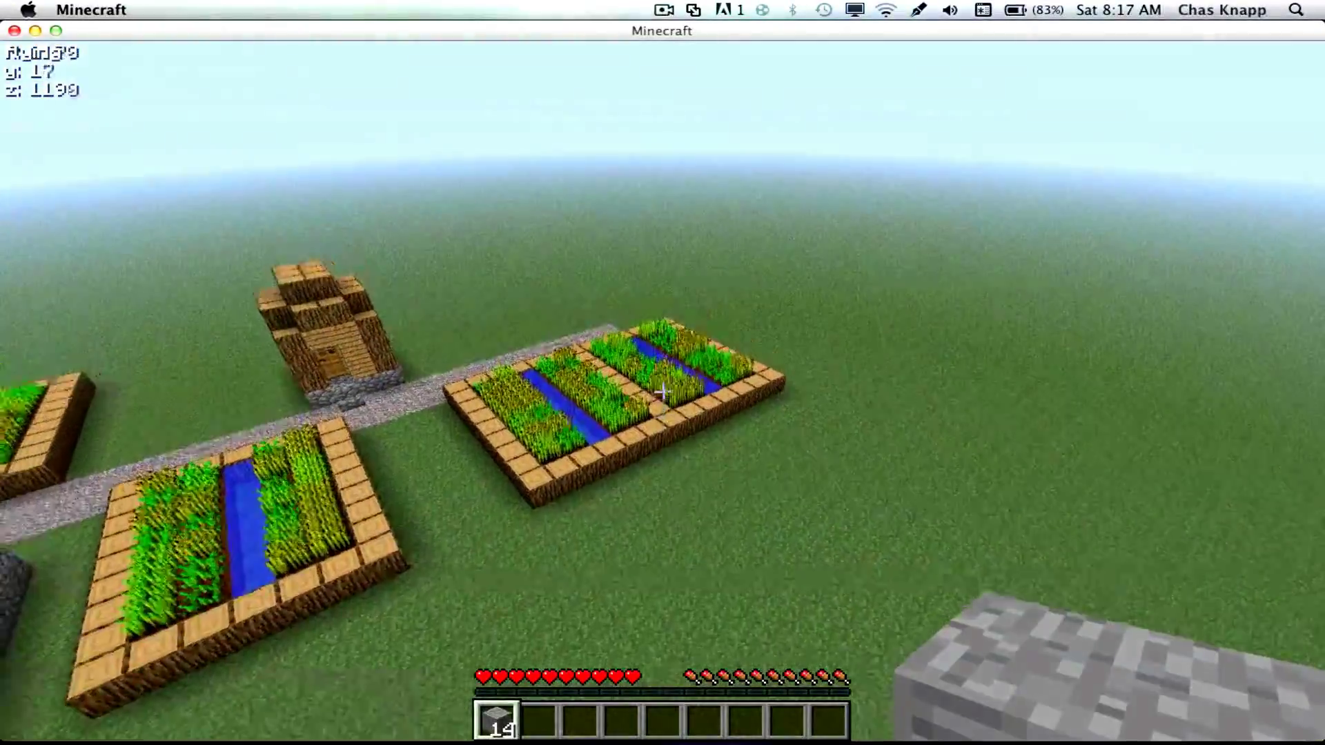
{"action": "key", "text": "f"}
{"action": "key", "text": "f"}
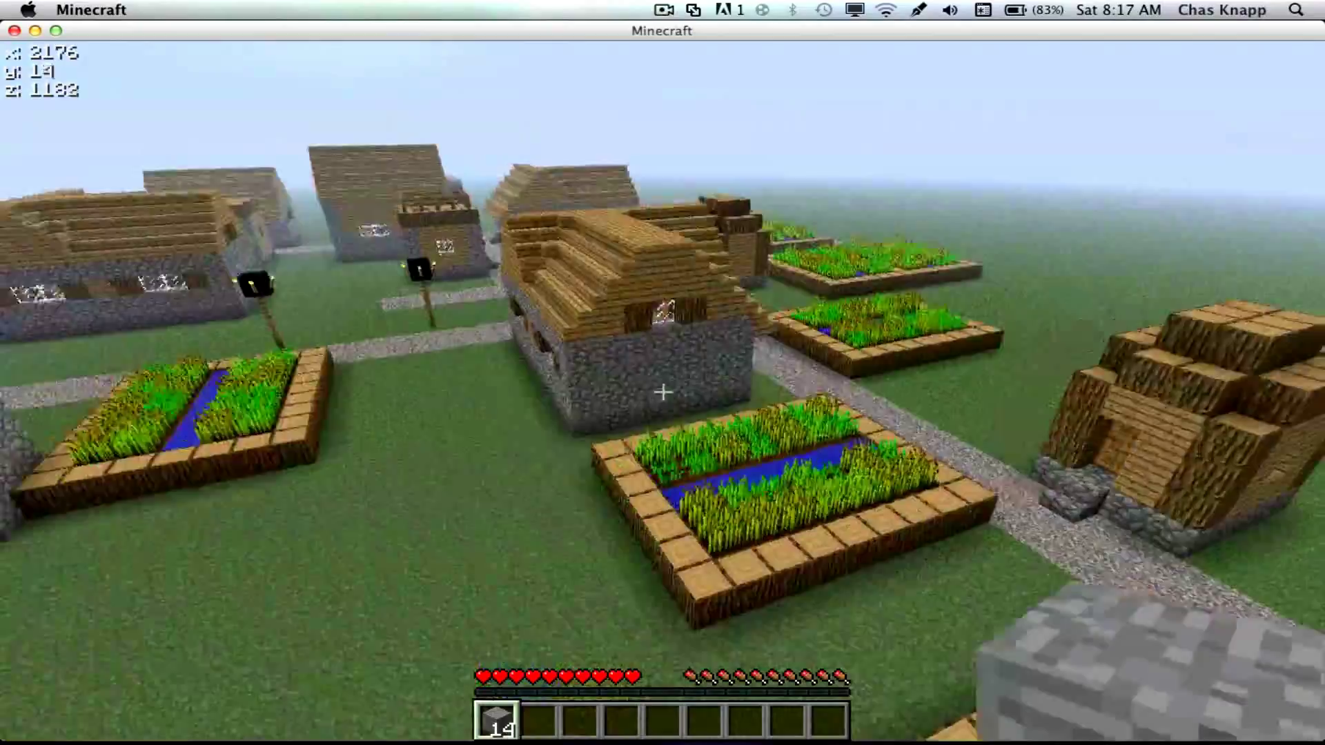
Travel through the village at ground level, past the blacksmith and villagers, to the open grass beyond
{"action": "key", "text": "w"}
{"action": "key", "text": "w"}
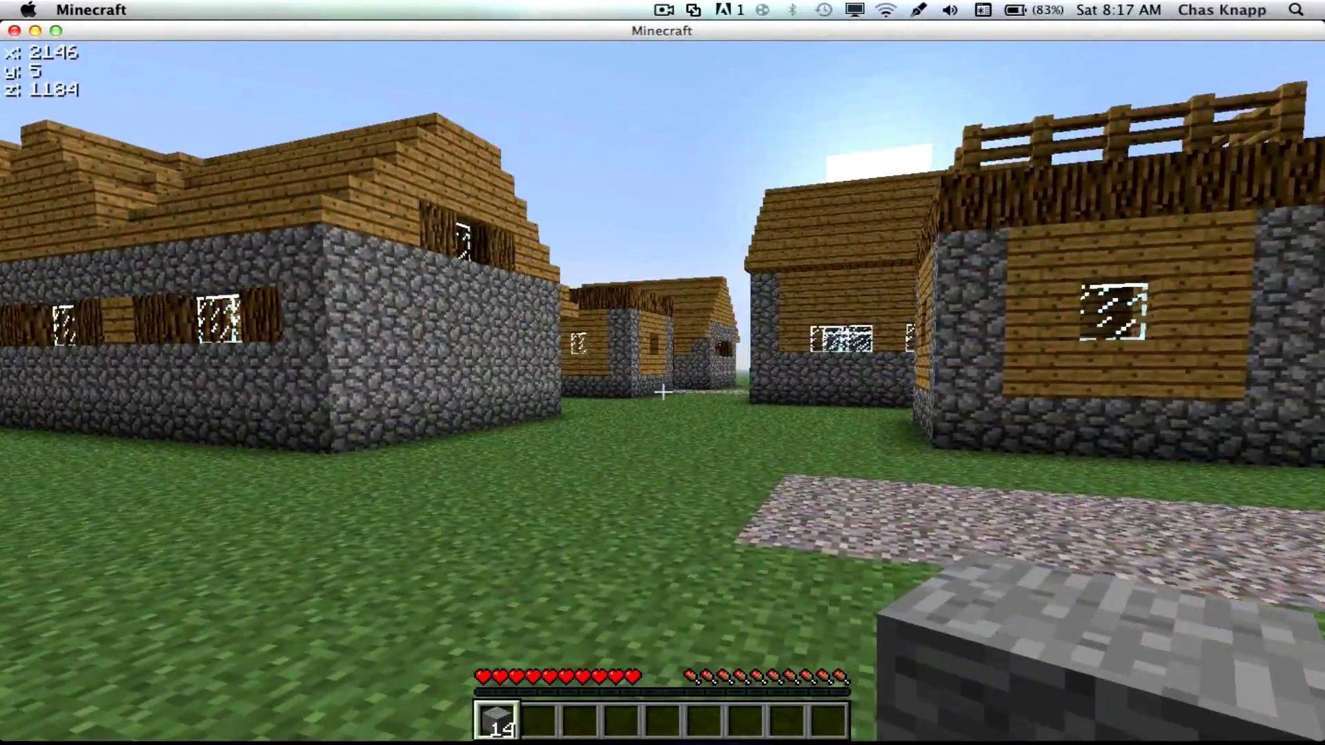
{"action": "key", "text": "w"}
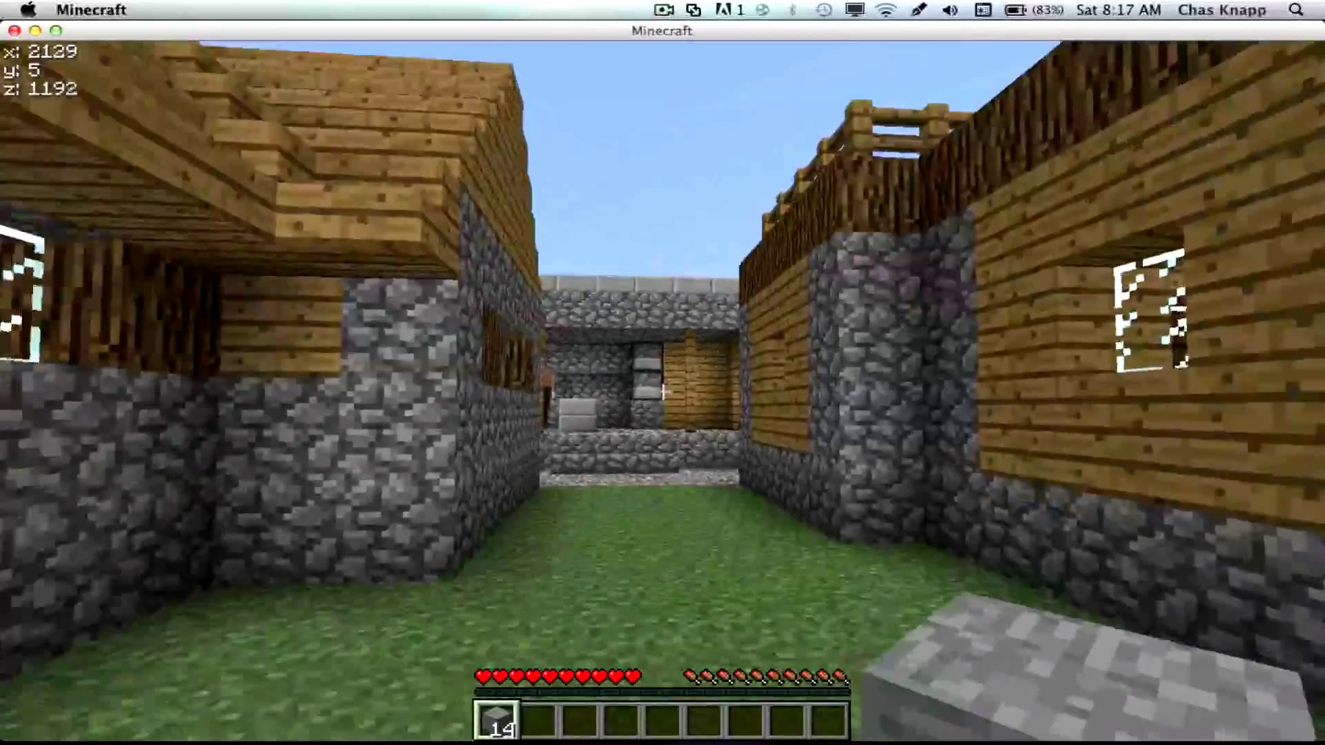
{"action": "key", "text": "w"}
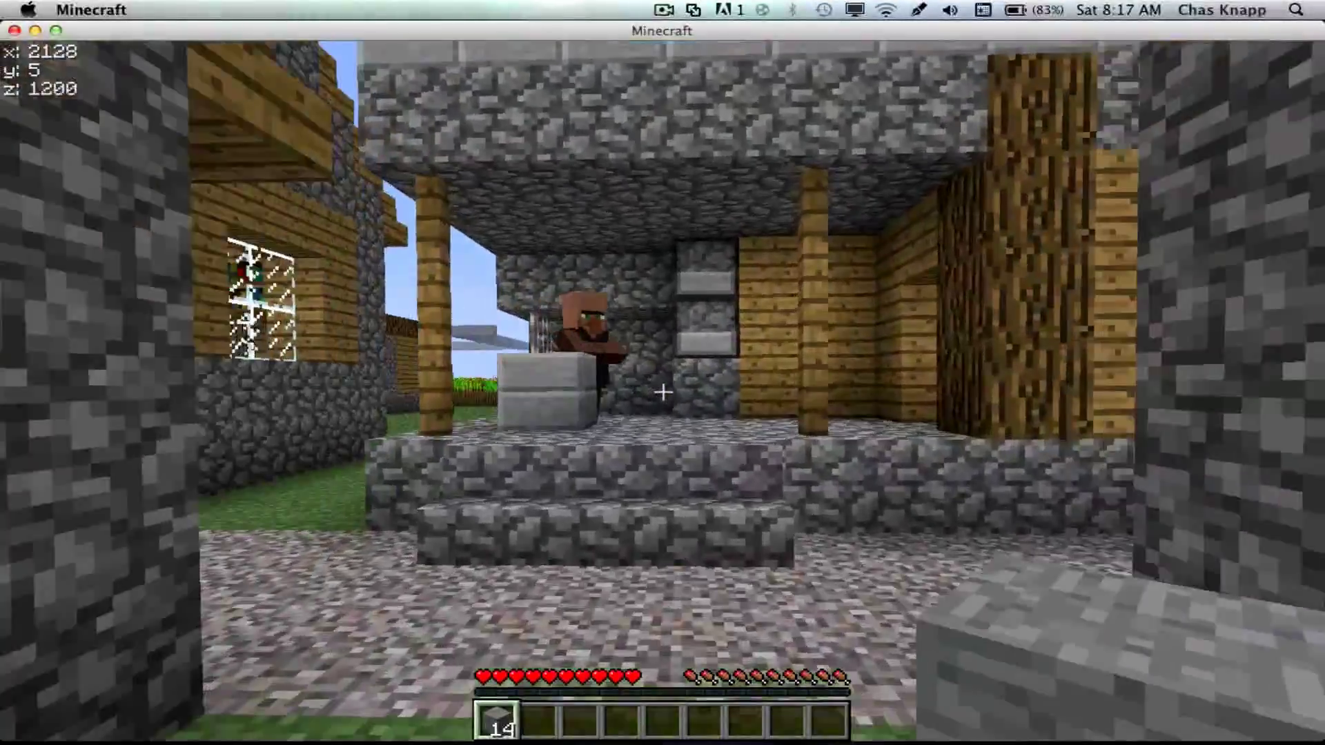
{"action": "key", "text": "w"}
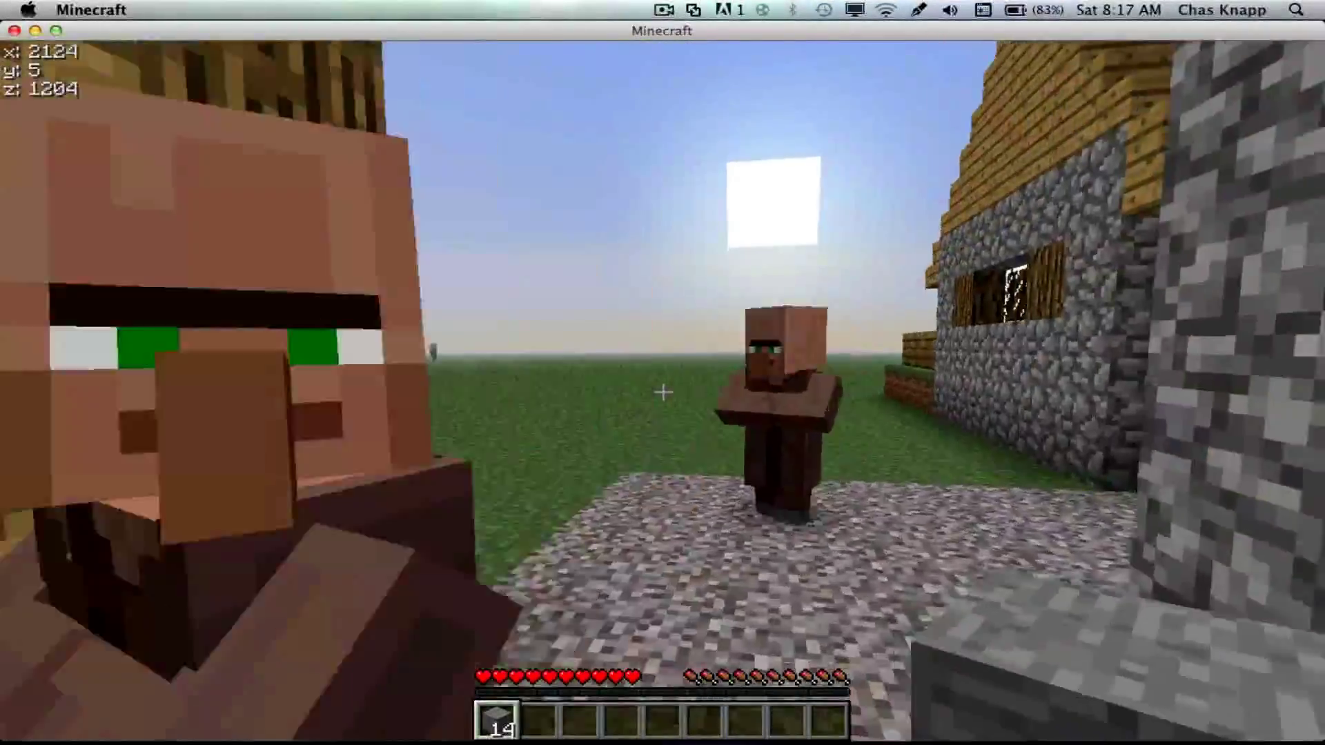
{"action": "key", "text": "w"}
{"action": "key", "text": "w"}
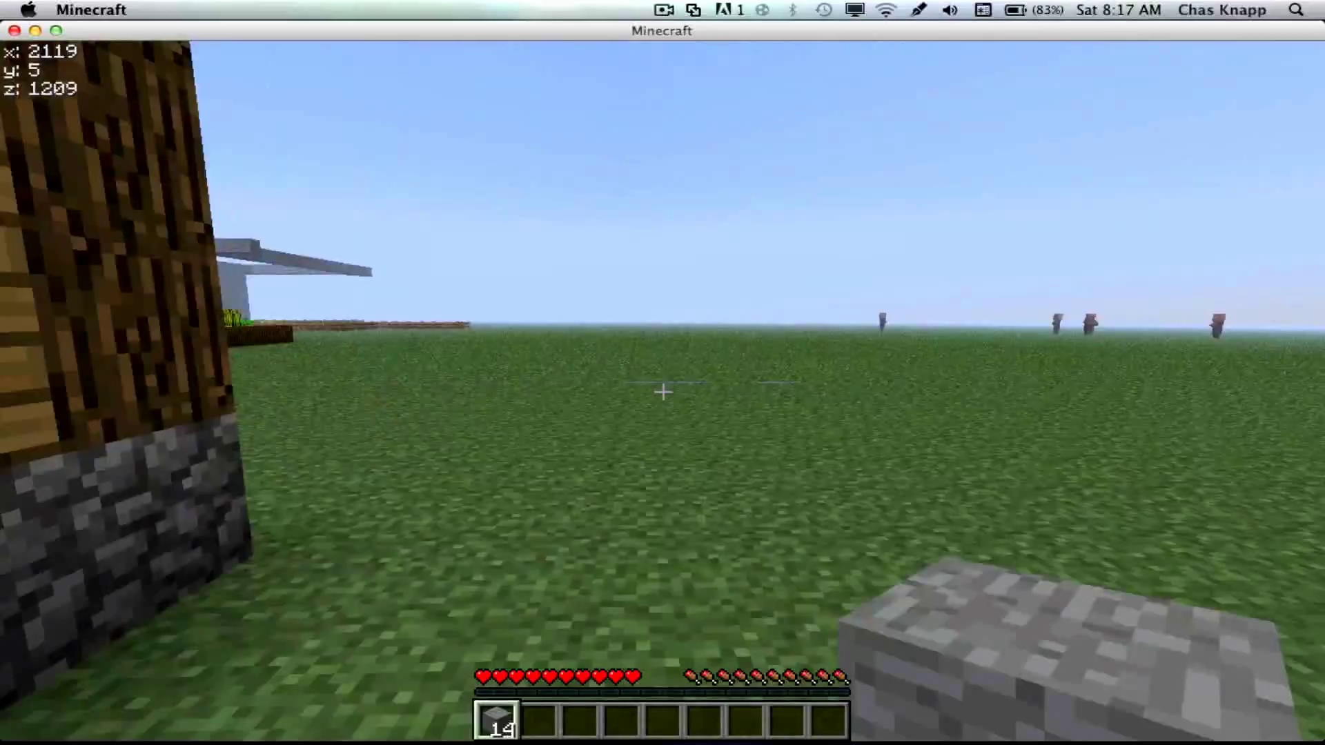
{"action": "key", "text": "s"}
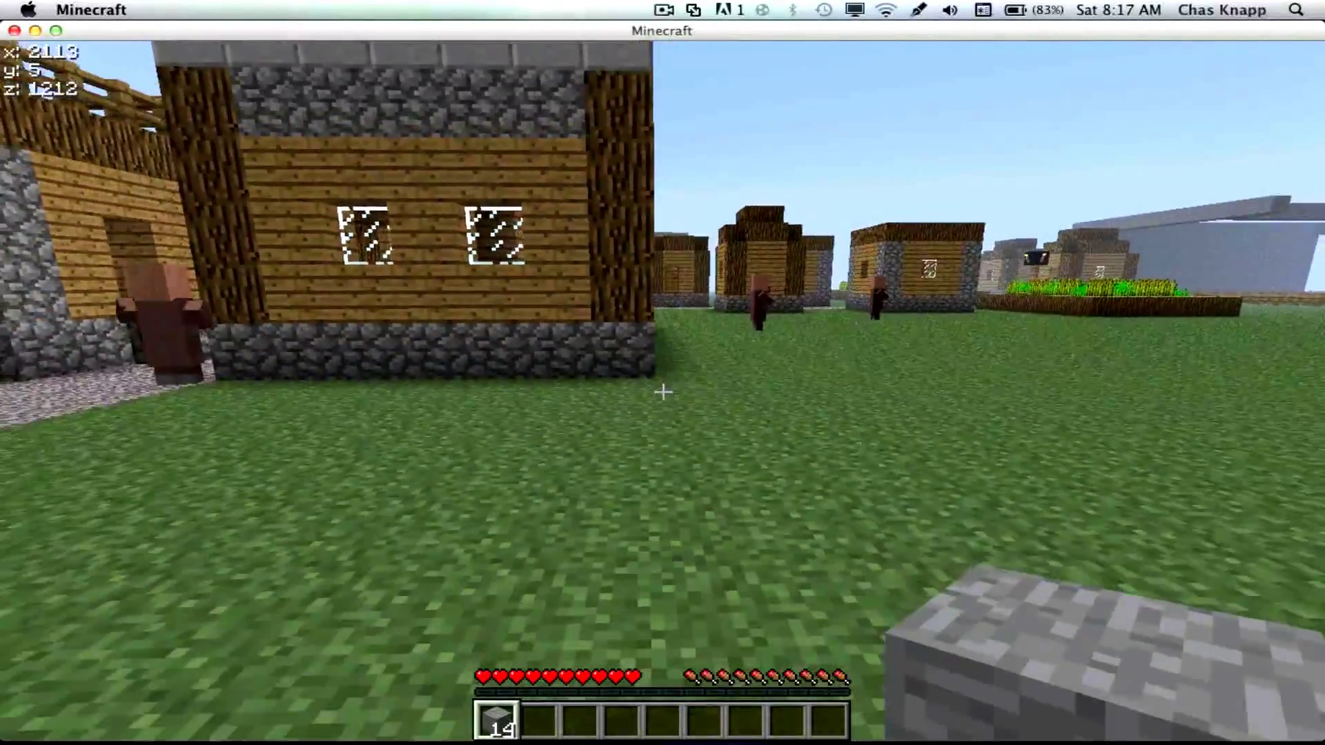